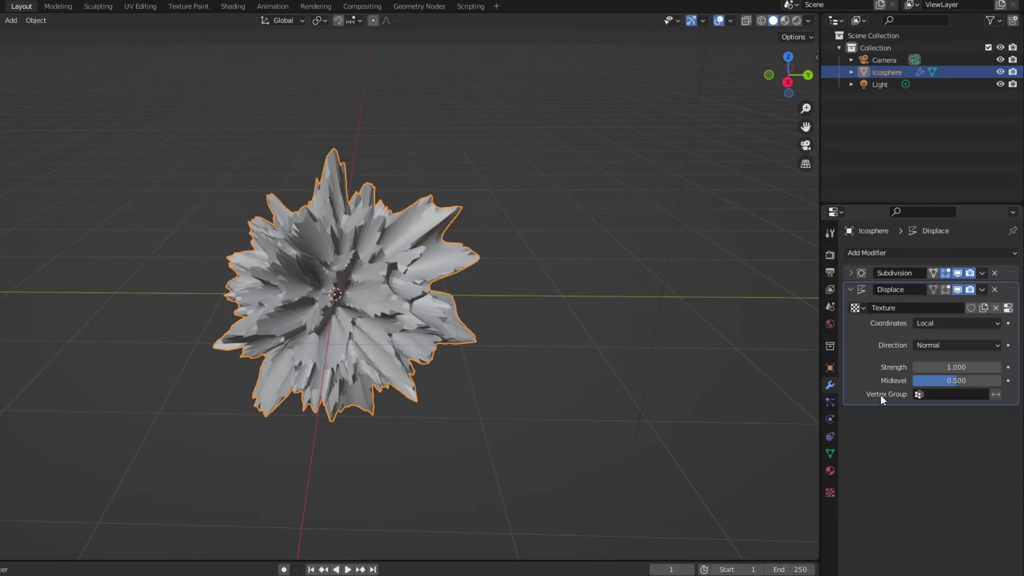
Confirm the first Displace strength of -3 and adjust its Voronoi texture size.
{"action": "key", "text": "Return"}
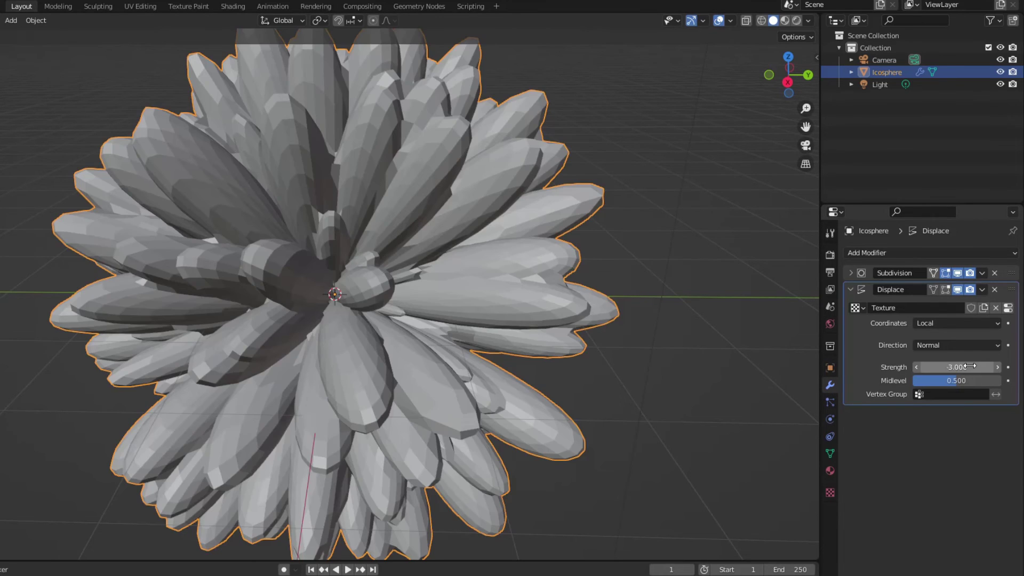
{"action": "left_click", "coordinate": [1007, 308]}
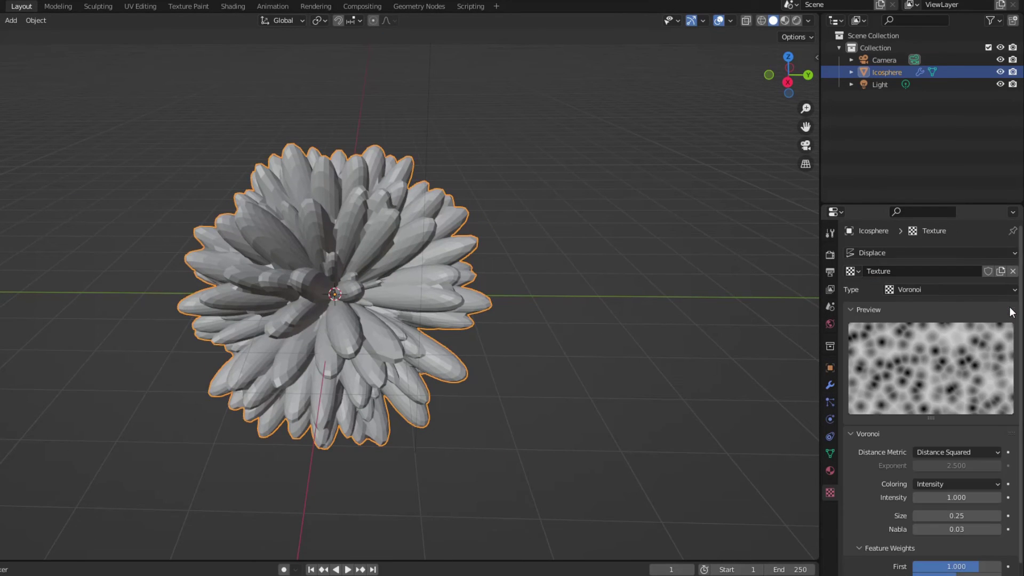
{"action": "scroll", "coordinate": [972, 457], "scroll_direction": "down", "scroll_amount": 2}
{"action": "left_click_drag", "start_coordinate": [960, 472], "coordinate": [1005, 472]}
{"action": "middle_click_drag", "start_coordinate": [469, 397], "coordinate": [702, 469]}
Add a second Displace modifier with strength -0.3 and a new Voronoi texture of size 0.50.
{"action": "left_click", "coordinate": [830, 387]}
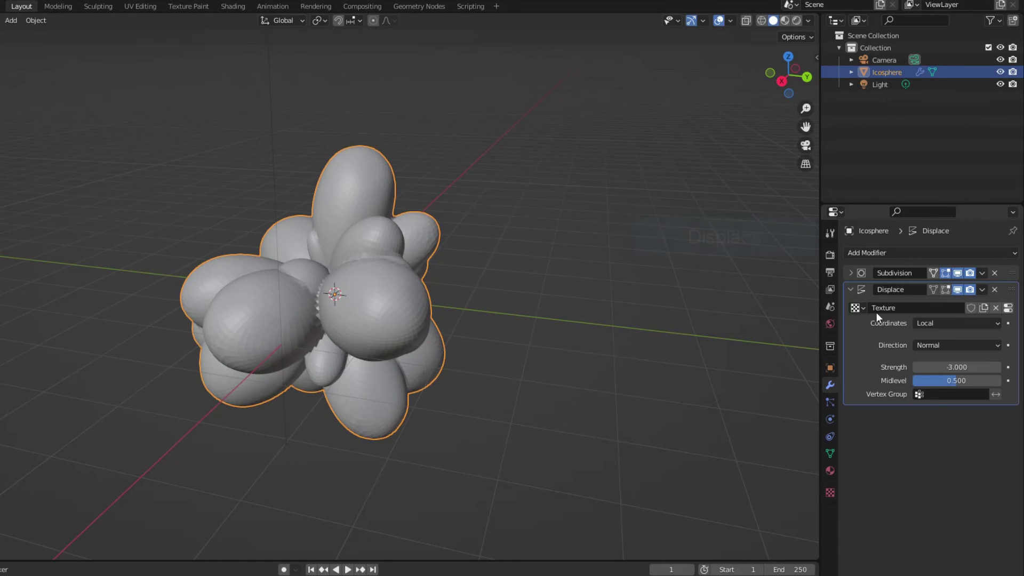
{"action": "left_click", "coordinate": [894, 253]}
{"action": "left_click", "coordinate": [865, 328]}
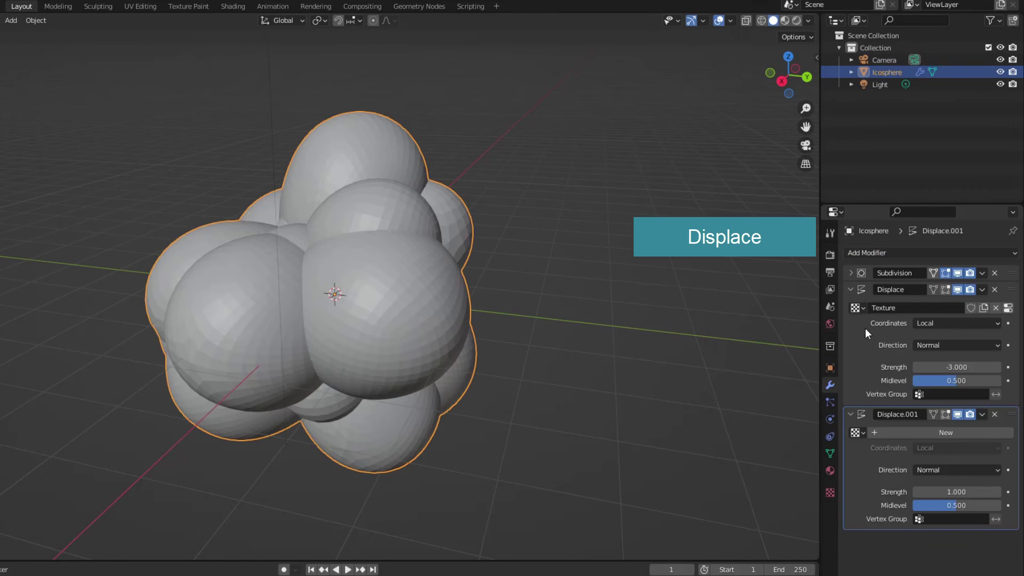
{"action": "left_click", "coordinate": [962, 491]}
{"action": "type", "text": "-0.5"}
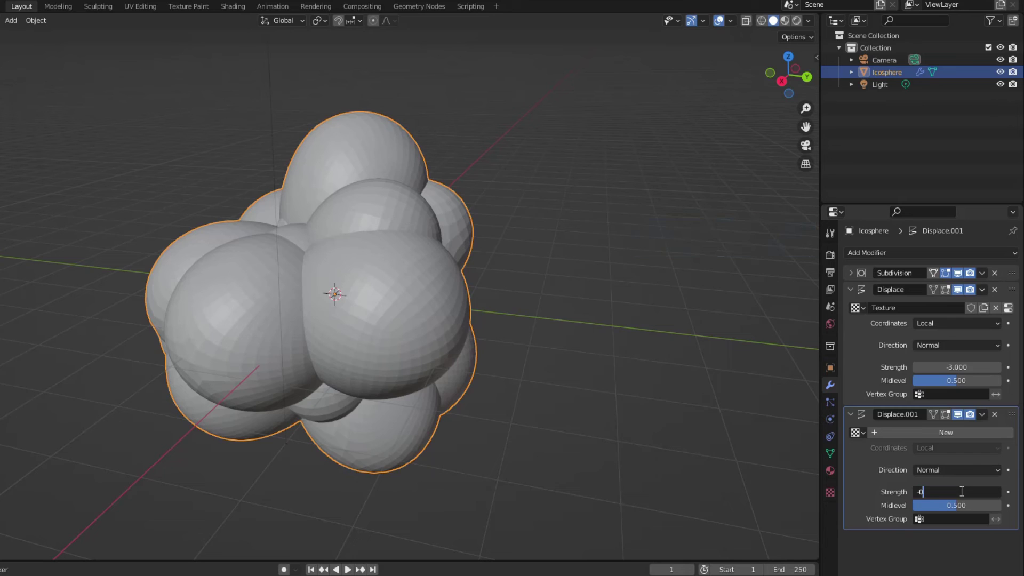
{"action": "key", "text": "Return"}
{"action": "left_click", "coordinate": [964, 433]}
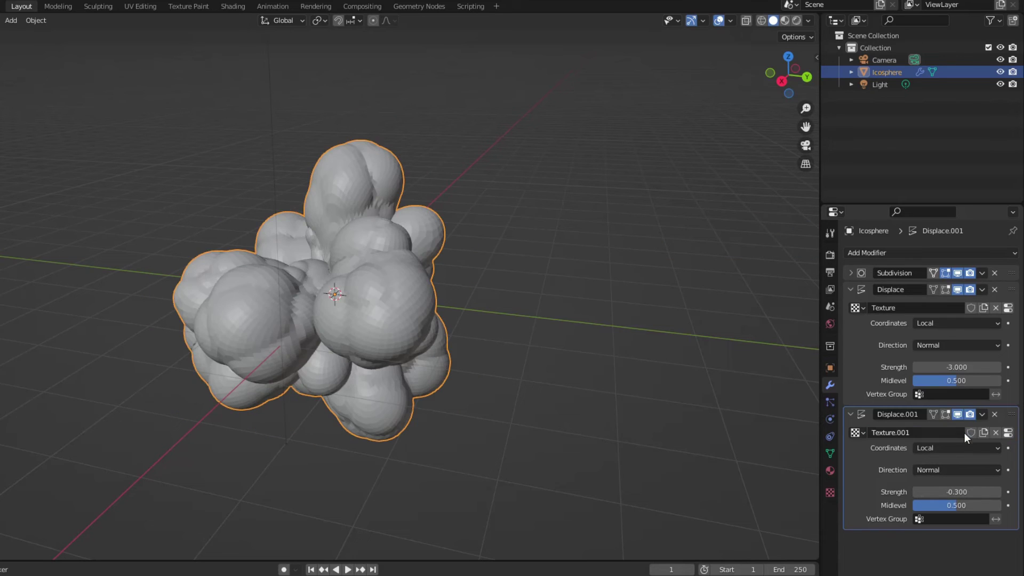
{"action": "left_click", "coordinate": [1008, 432]}
{"action": "scroll", "coordinate": [966, 452], "scroll_direction": "down", "scroll_amount": 2}
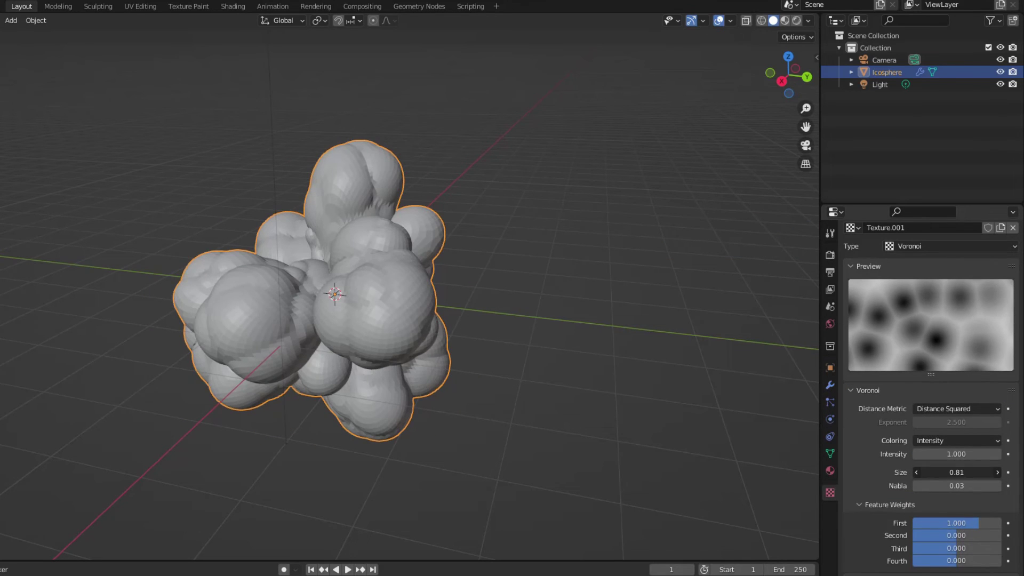
{"action": "left_click_drag", "start_coordinate": [981, 472], "coordinate": [942, 472]}
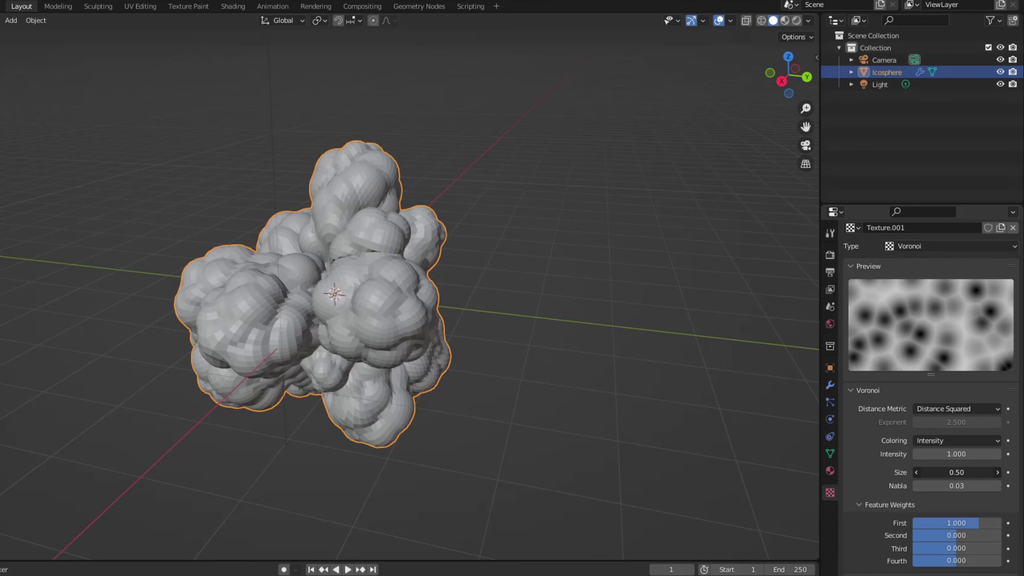
Shade the cloud blob smooth.
{"action": "right_click", "coordinate": [395, 306]}
{"action": "left_click", "coordinate": [389, 302]}
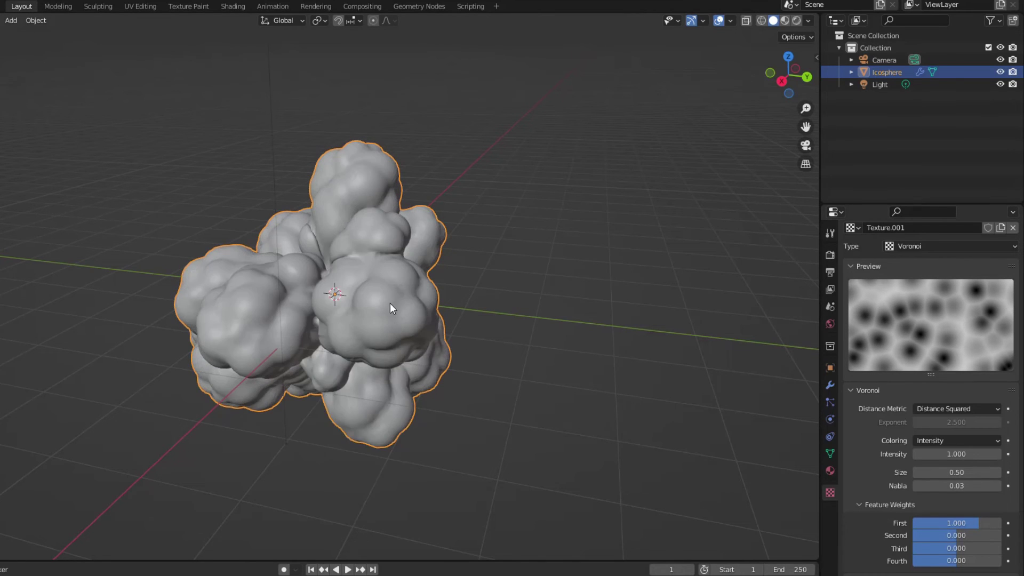
{"action": "middle_click_drag", "start_coordinate": [389, 302], "coordinate": [525, 380]}
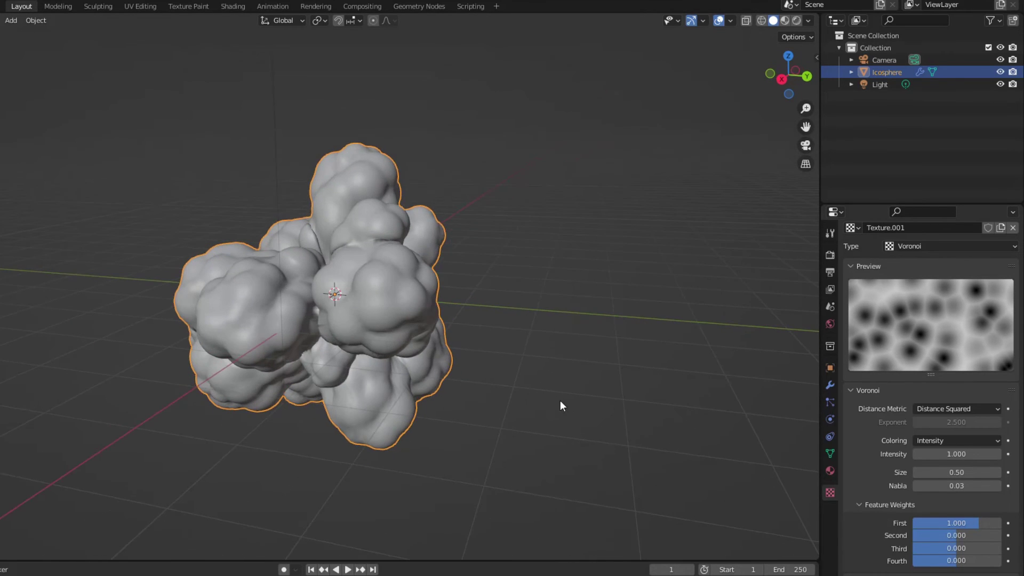
{"action": "left_click", "coordinate": [830, 386]}
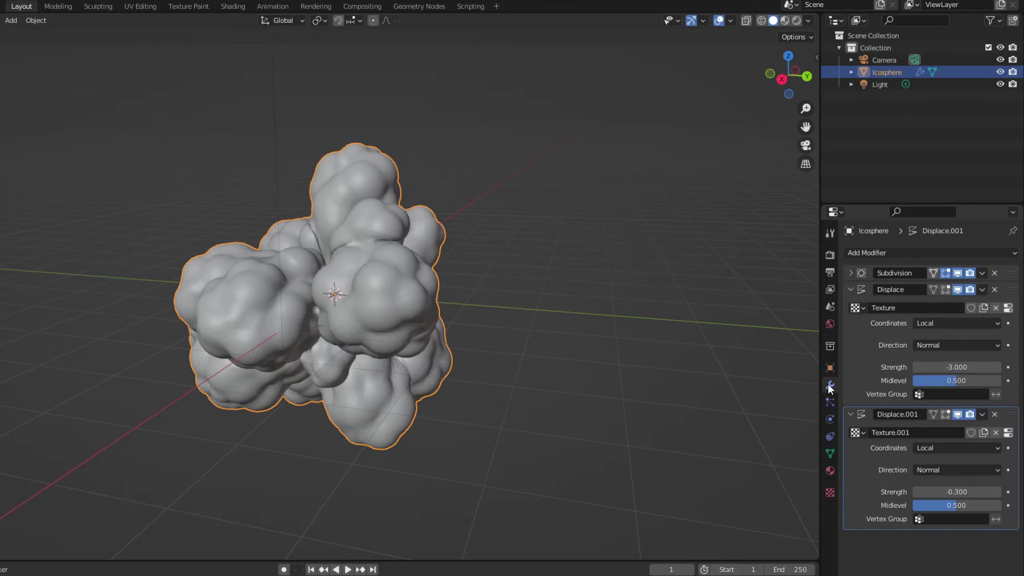
Add a plain-axes Empty to the right and use it as the first Displace's object coordinates.
{"action": "left_click", "coordinate": [938, 321]}
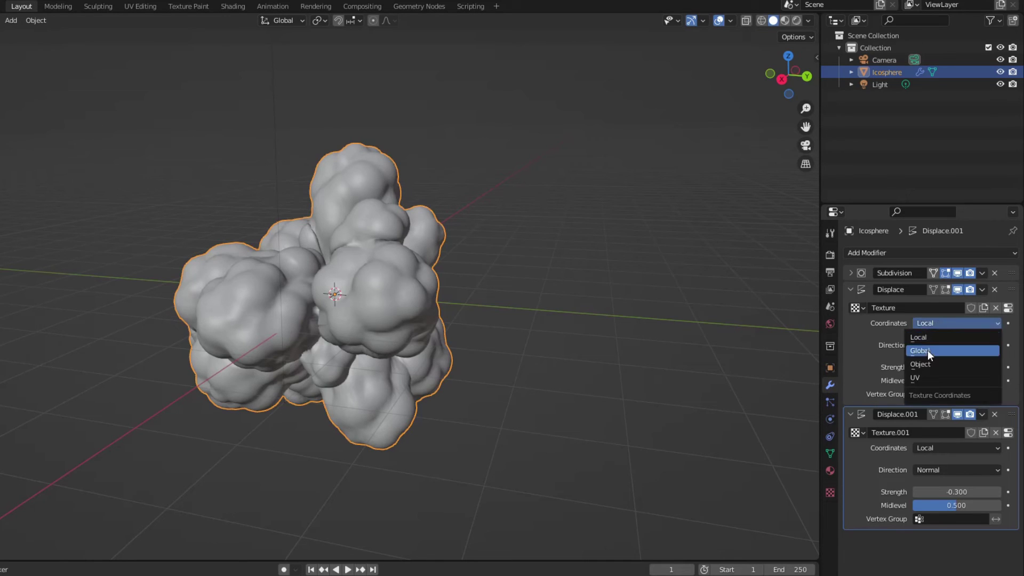
{"action": "left_click", "coordinate": [920, 363]}
{"action": "key", "text": "shift+a"}
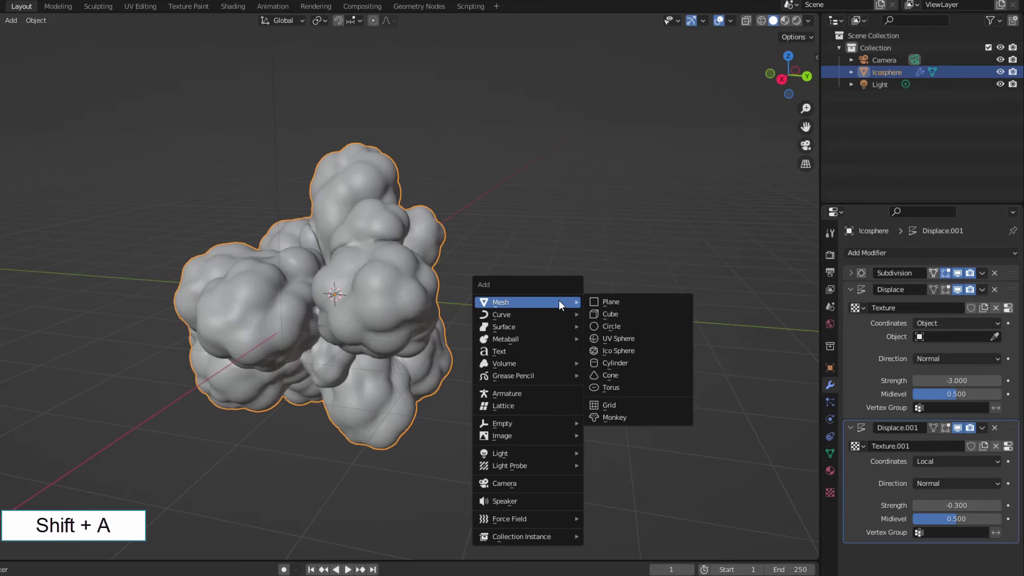
{"action": "mouse_move", "coordinate": [512, 421]}
{"action": "left_click", "coordinate": [600, 424]}
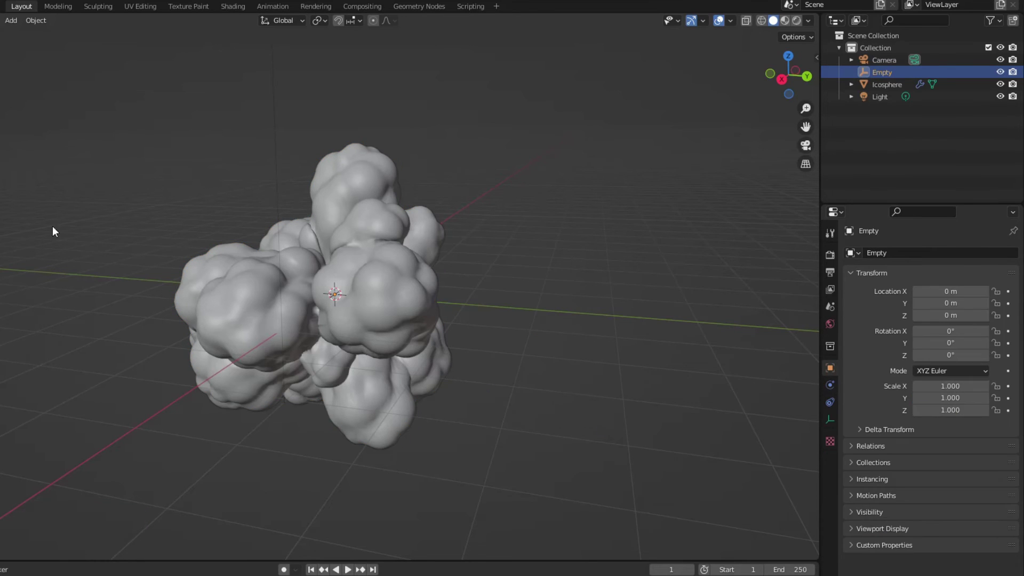
{"action": "left_click_drag", "start_coordinate": [379, 296], "coordinate": [663, 319]}
{"action": "left_click", "coordinate": [412, 283]}
{"action": "left_click", "coordinate": [951, 337]}
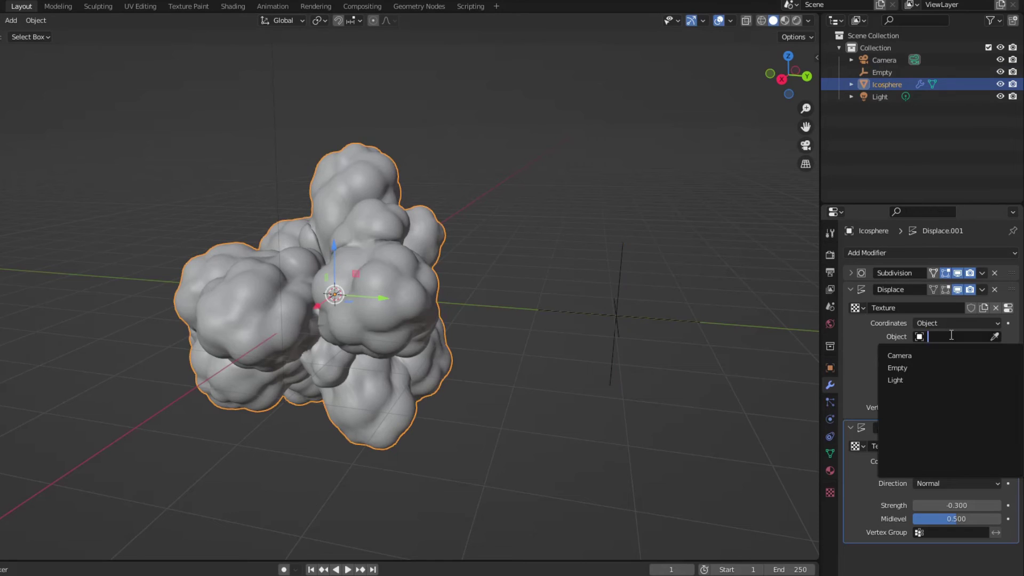
{"action": "left_click", "coordinate": [917, 366]}
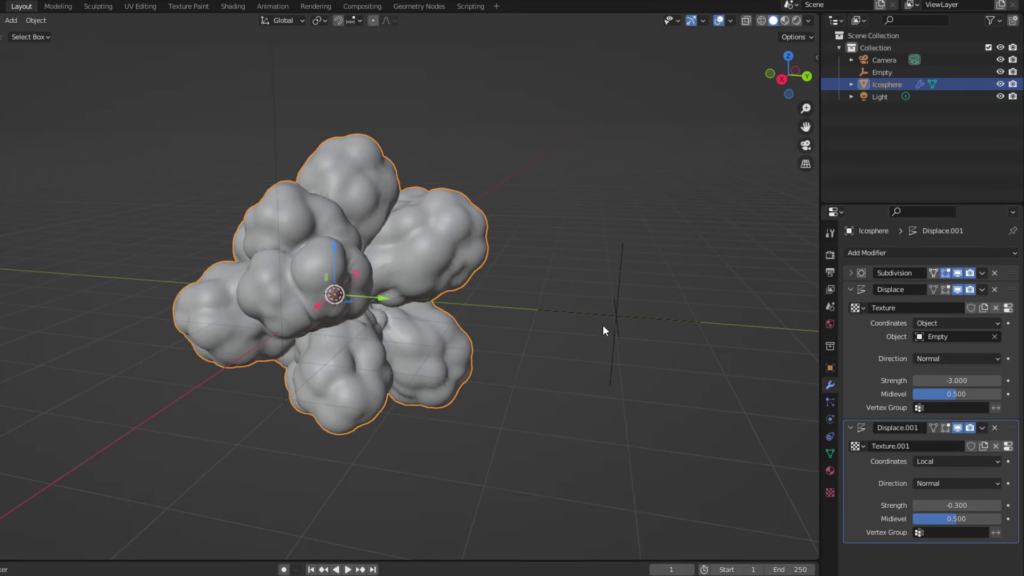
{"action": "left_click", "coordinate": [614, 299]}
{"action": "left_click_drag", "start_coordinate": [620, 271], "coordinate": [643, 227]}
{"action": "key", "text": "ctrl+z"}
Add a second plain-axes Empty, Empty.001, on the left along Y.
{"action": "key", "text": "shift+a"}
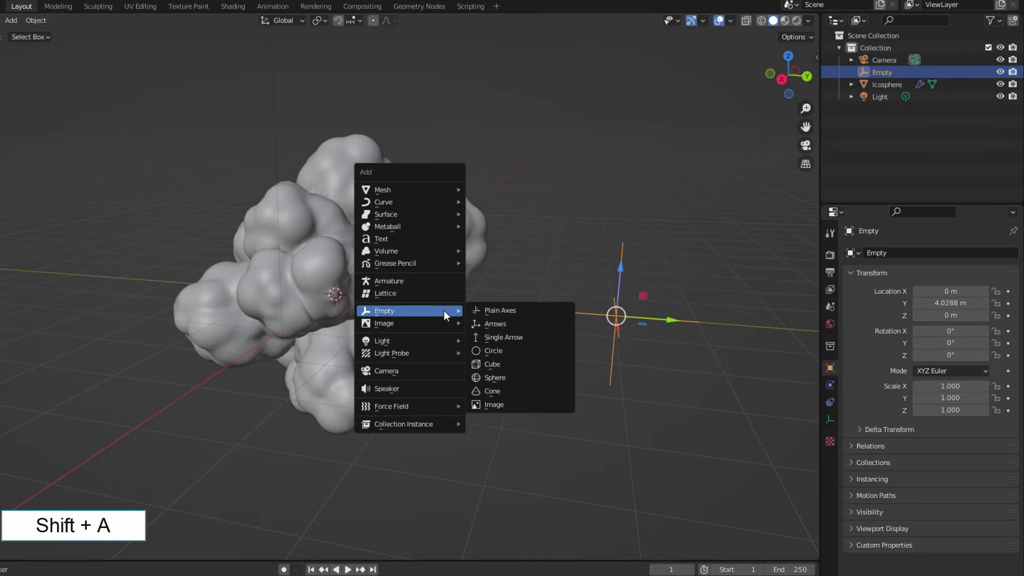
{"action": "mouse_move", "coordinate": [440, 311]}
{"action": "left_click", "coordinate": [492, 311]}
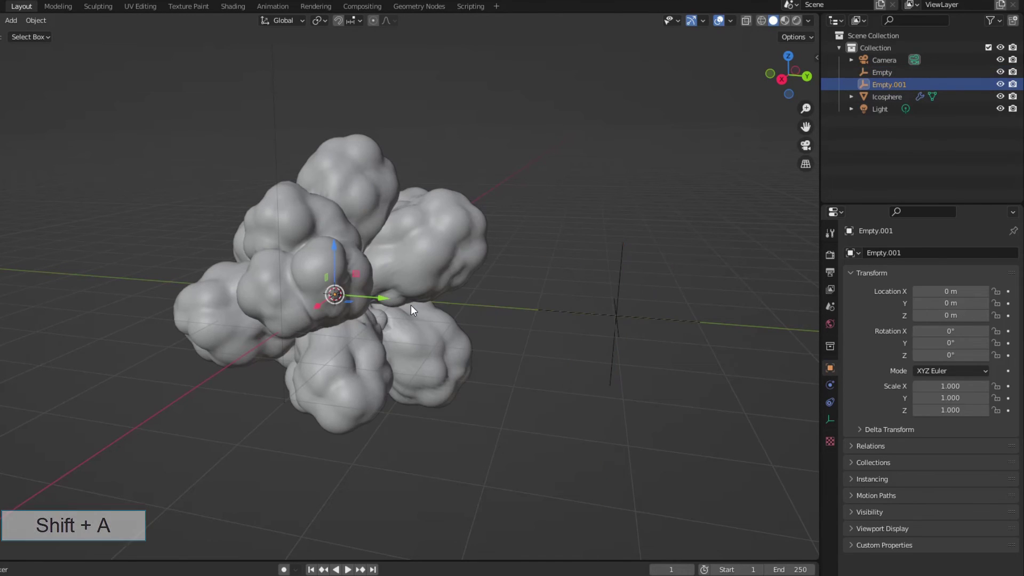
{"action": "key", "text": "g"}
{"action": "key", "text": "y"}
{"action": "left_click", "coordinate": [198, 292]}
Make the second Displace use Object coordinates from Empty.001, keeping Empty.001 at Z 0.
{"action": "left_click", "coordinate": [339, 282]}
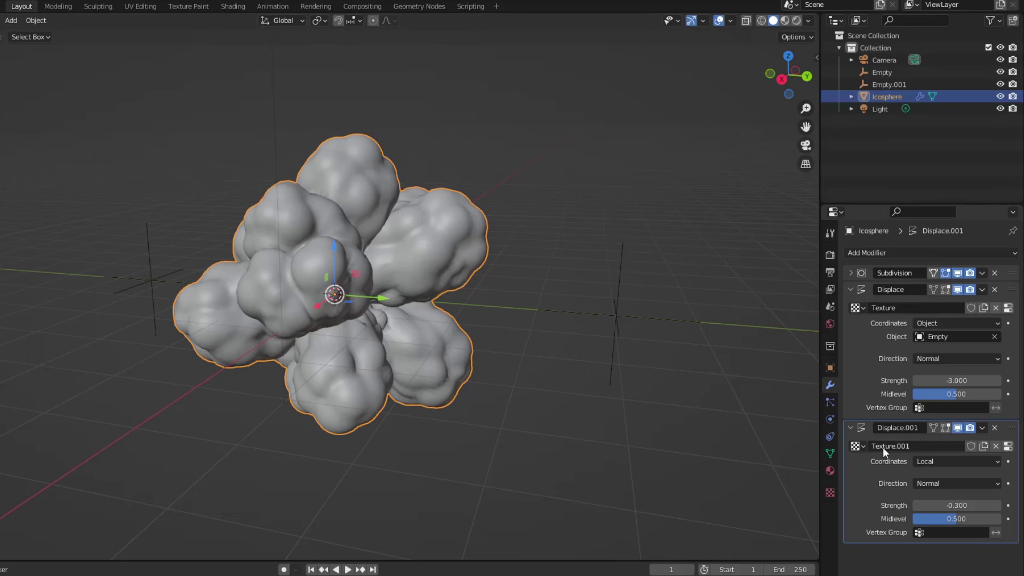
{"action": "left_click", "coordinate": [937, 461]}
{"action": "left_click", "coordinate": [925, 502]}
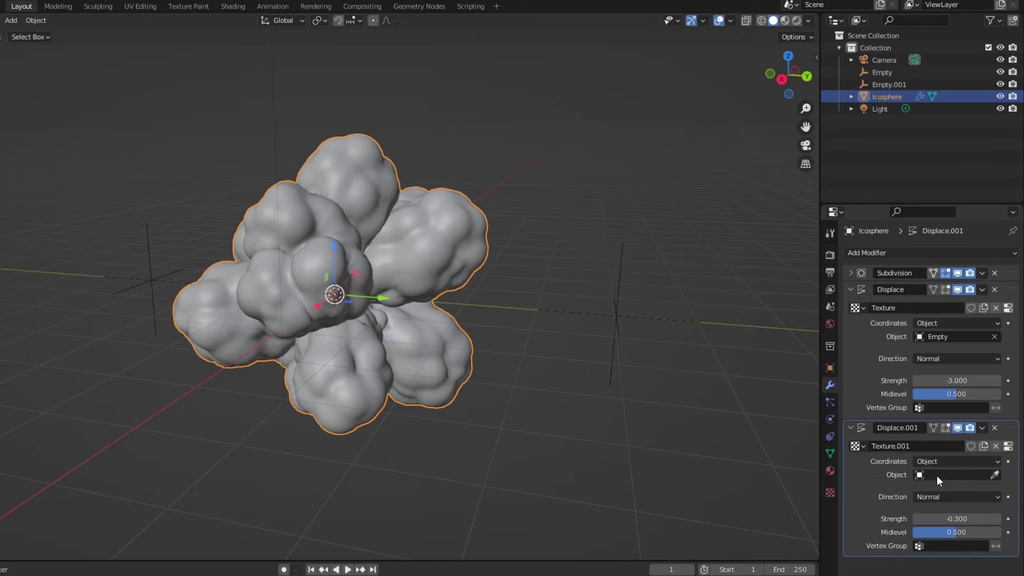
{"action": "left_click", "coordinate": [936, 475]}
{"action": "left_click", "coordinate": [907, 513]}
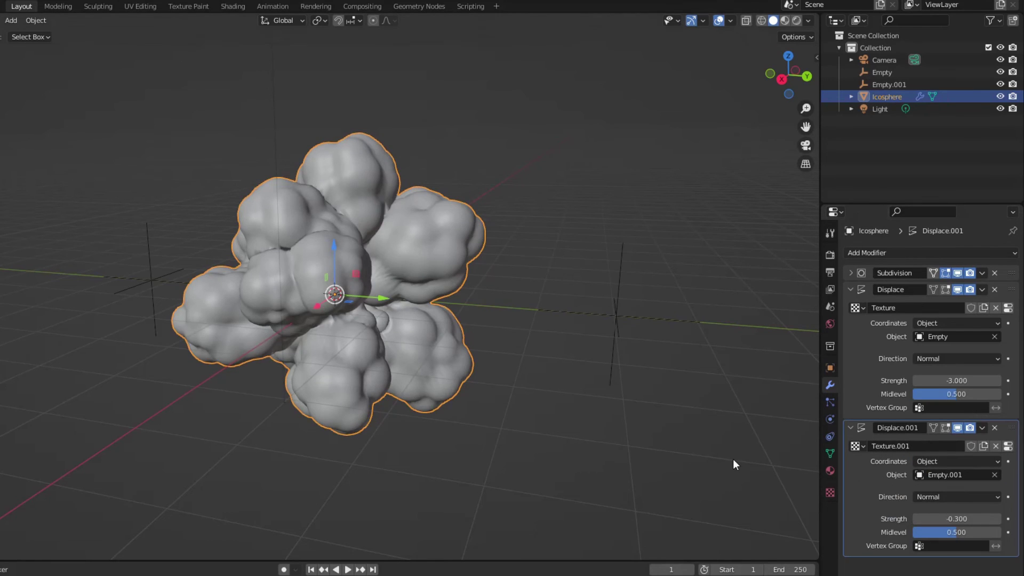
{"action": "left_click", "coordinate": [151, 268]}
{"action": "key", "text": "g"}
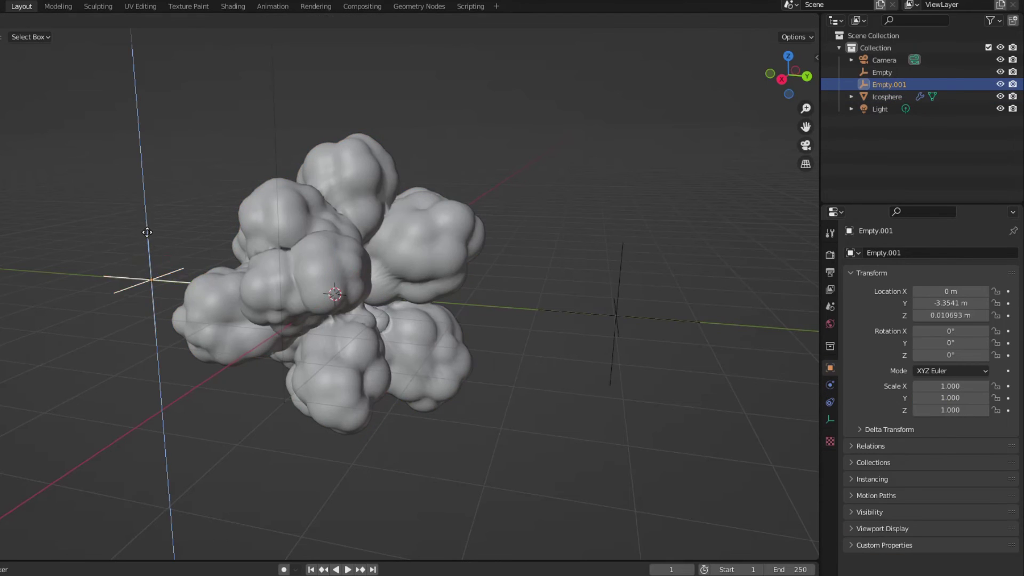
{"action": "key", "text": "z"}
{"action": "key", "text": "Escape"}
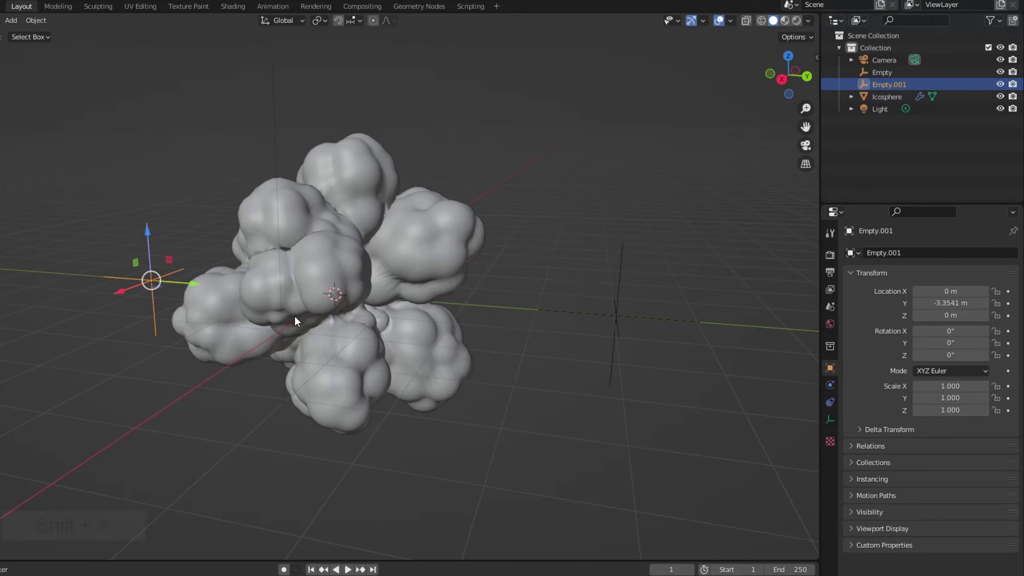
{"action": "key", "text": "shift+a"}
Add a ground plane scaled up to about 11.44.
{"action": "mouse_move", "coordinate": [417, 280]}
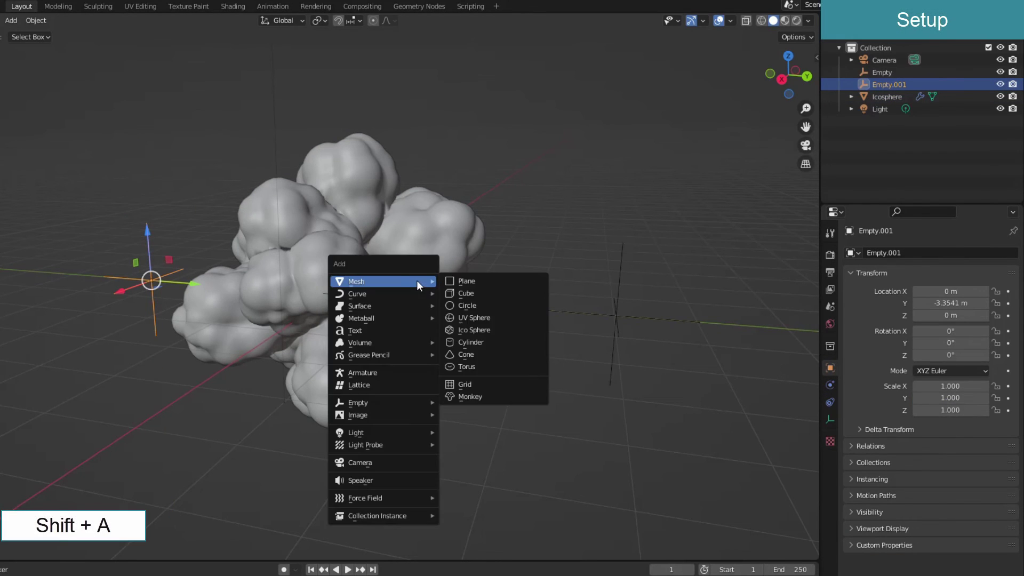
{"action": "left_click", "coordinate": [464, 281]}
{"action": "key", "text": "s"}
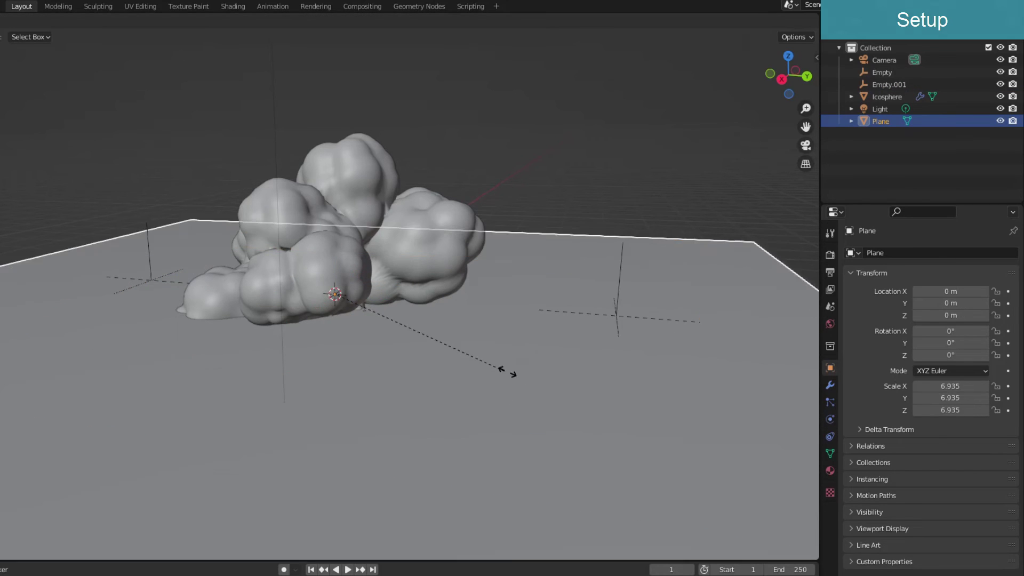
{"action": "left_click", "coordinate": [613, 423]}
{"action": "scroll", "coordinate": [489, 360], "scroll_direction": "down", "scroll_amount": 3}
{"action": "mouse_move", "coordinate": [490, 360]}
{"action": "middle_mouse_down"}
{"action": "mouse_move", "coordinate": [495, 390]}
{"action": "mouse_move", "coordinate": [502, 372]}
{"action": "middle_mouse_up"}
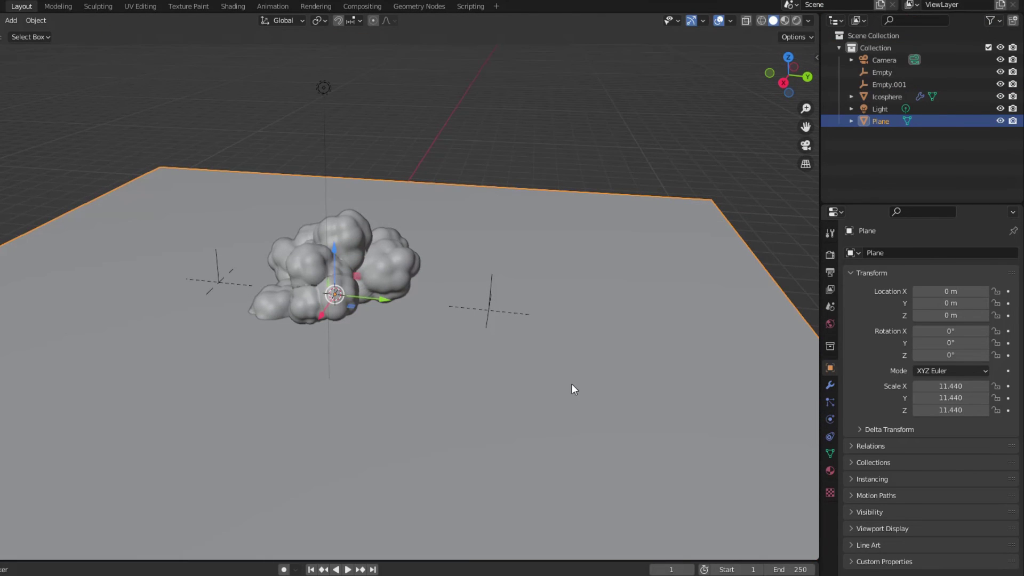
In the Shading workspace, set the world background colour to black.
{"action": "left_click", "coordinate": [231, 6]}
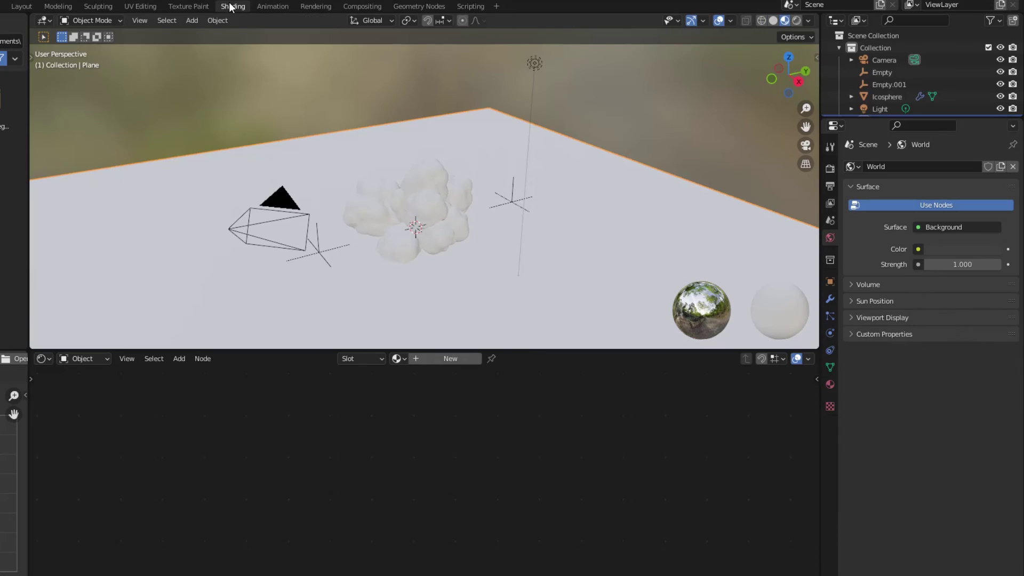
{"action": "left_click", "coordinate": [448, 224]}
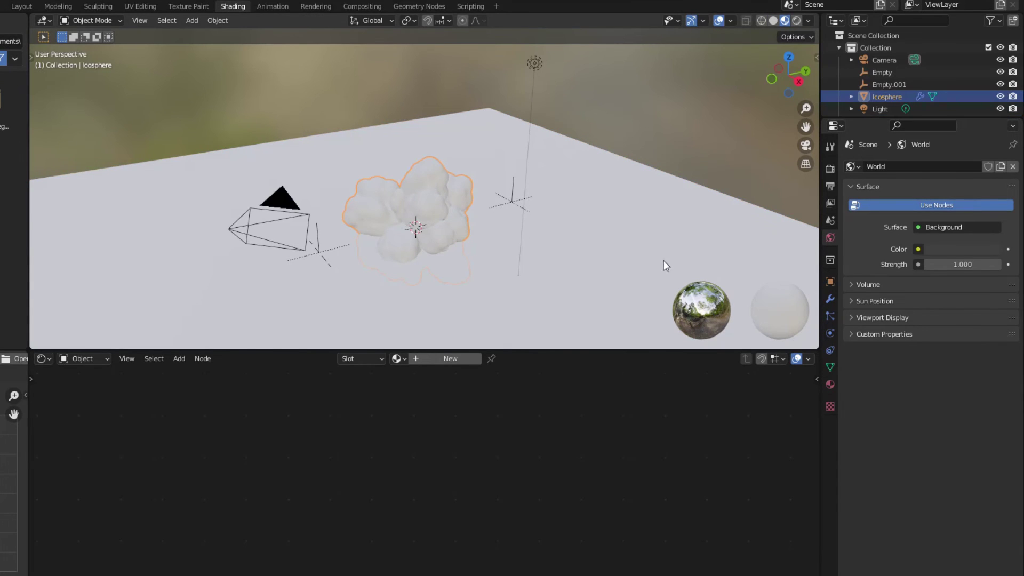
{"action": "left_click", "coordinate": [941, 250]}
{"action": "left_click_drag", "start_coordinate": [990, 137], "coordinate": [989, 170]}
Render with Cycles on GPU Compute in rendered view, hiding the light from viewport and renders.
{"action": "left_click", "coordinate": [829, 170]}
{"action": "left_click", "coordinate": [939, 167]}
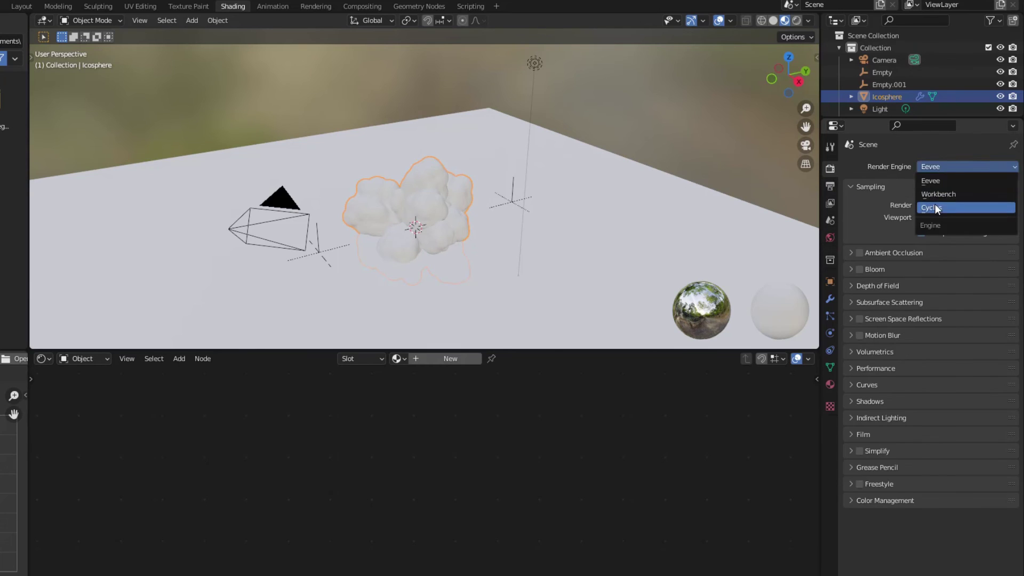
{"action": "left_click", "coordinate": [932, 209]}
{"action": "left_click", "coordinate": [946, 197]}
{"action": "left_click", "coordinate": [944, 225]}
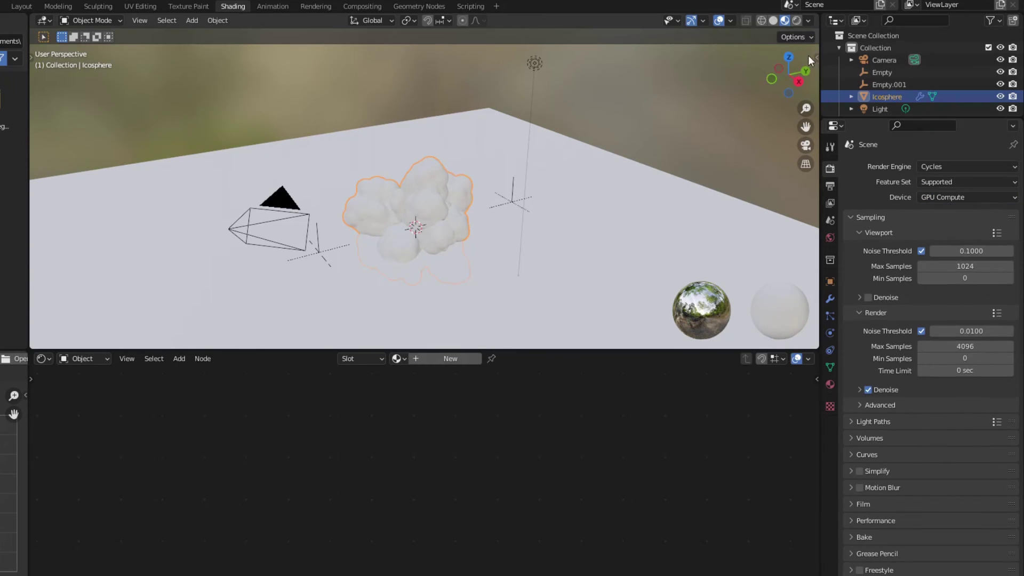
{"action": "left_click", "coordinate": [796, 20]}
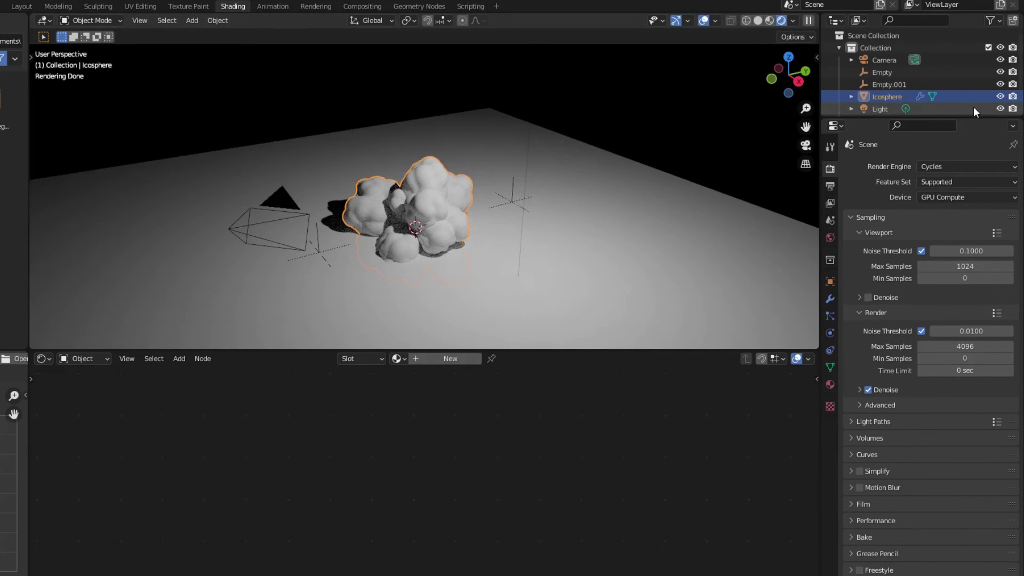
{"action": "left_click", "coordinate": [1000, 109]}
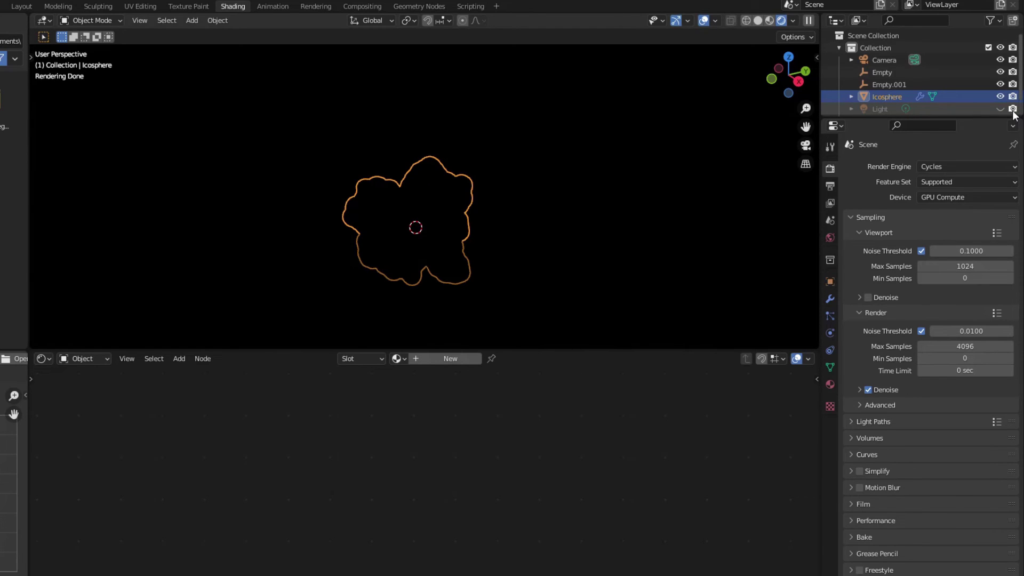
{"action": "left_click", "coordinate": [1013, 110]}
Create a new material for the Icosphere and delete its Principled BSDF node.
{"action": "left_click", "coordinate": [448, 358]}
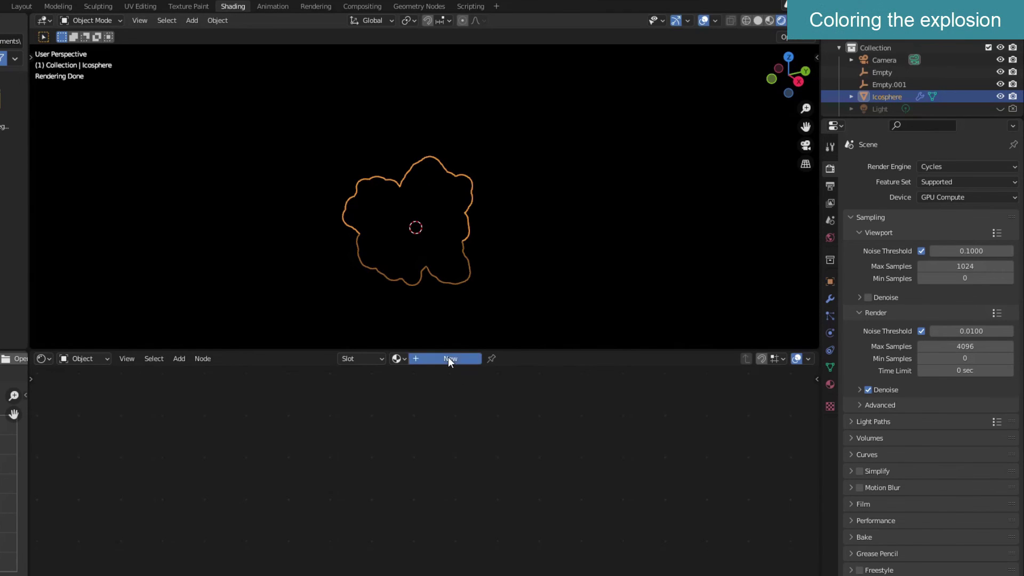
{"action": "left_click_drag", "start_coordinate": [479, 376], "coordinate": [608, 425]}
{"action": "left_click", "coordinate": [534, 428]}
{"action": "key", "text": "Delete"}
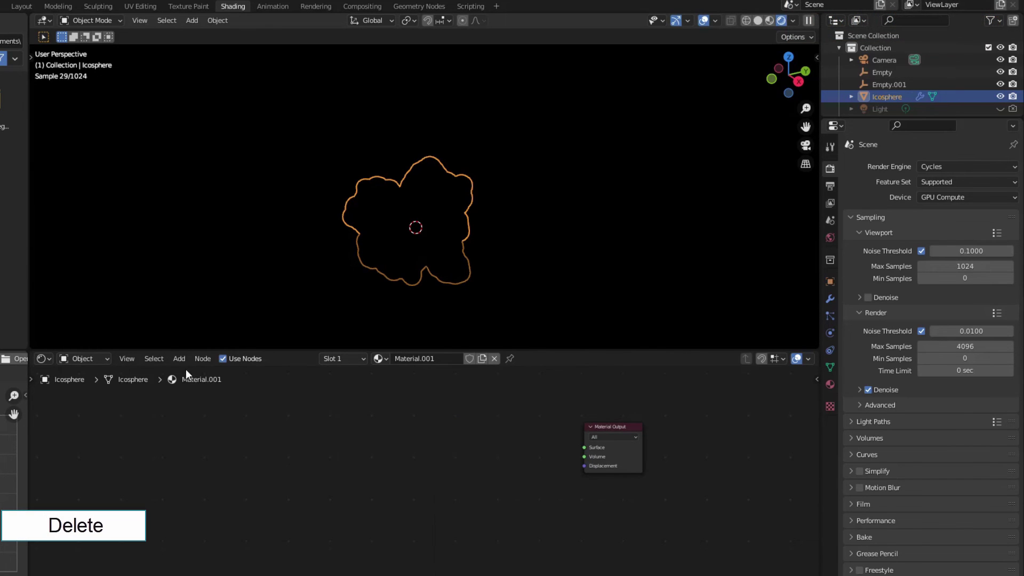
Add an Emission node of strength 5 wired into the Material Output Surface.
{"action": "left_click", "coordinate": [181, 360]}
{"action": "left_click", "coordinate": [192, 375]}
{"action": "type", "text": "emi"}
{"action": "key", "text": "Return"}
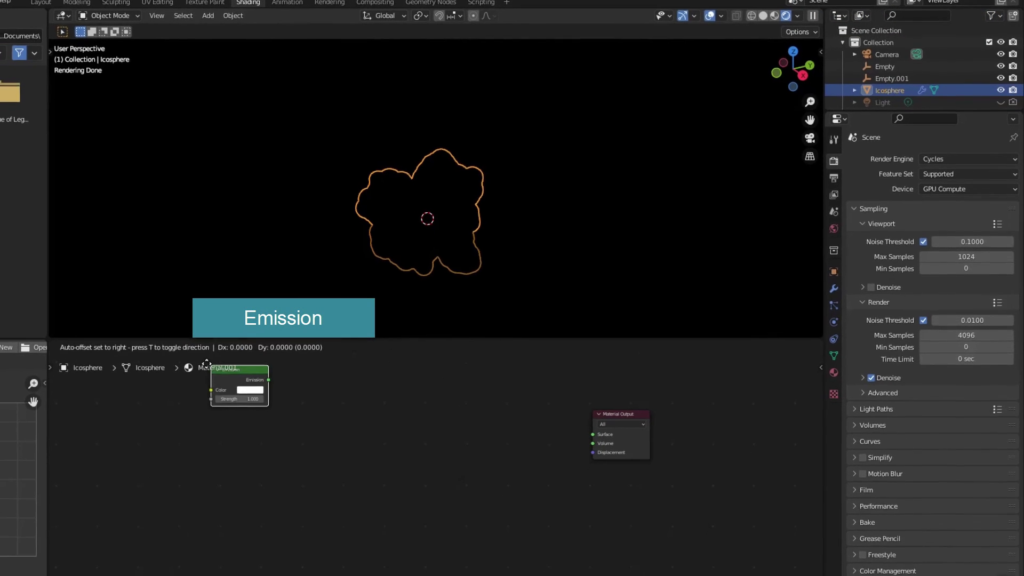
{"action": "left_click", "coordinate": [454, 435]}
{"action": "left_click_drag", "start_coordinate": [516, 452], "coordinate": [606, 414]}
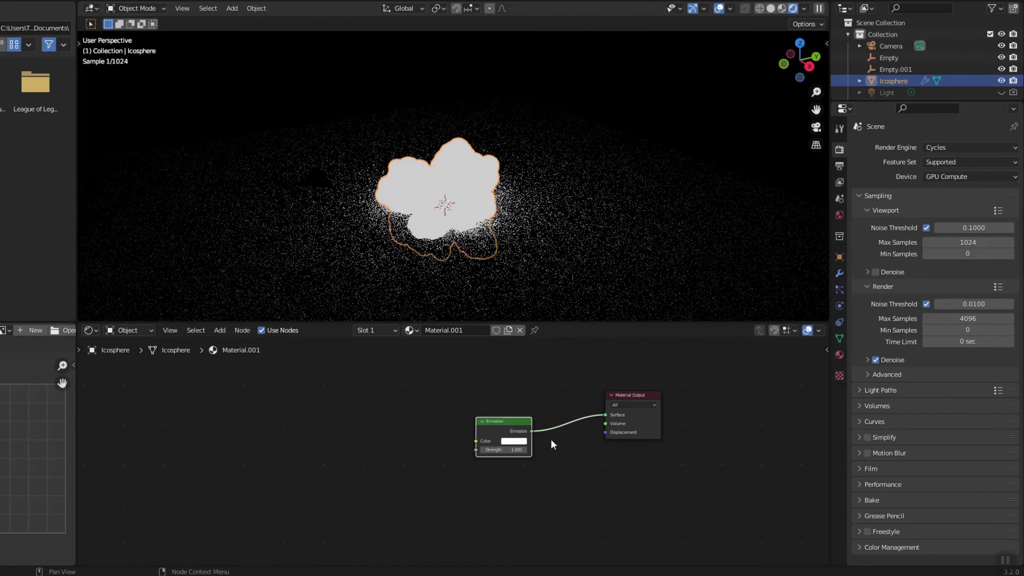
{"action": "left_click", "coordinate": [512, 451]}
{"action": "type", "text": "5"}
{"action": "key", "text": "Return"}
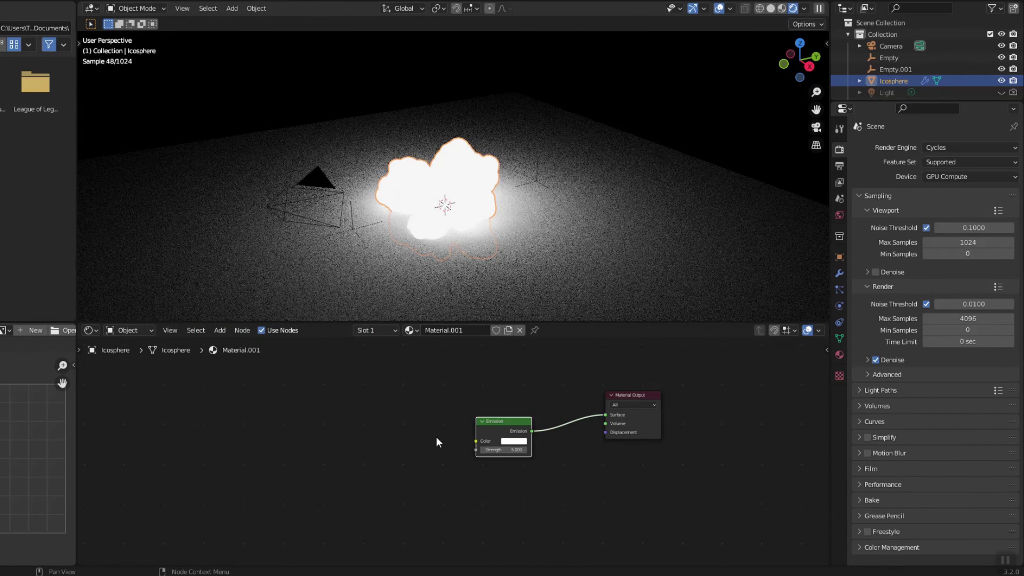
Add a Fresnel node feeding the Emission Color.
{"action": "left_click", "coordinate": [220, 330]}
{"action": "left_click", "coordinate": [238, 347]}
{"action": "type", "text": "fre"}
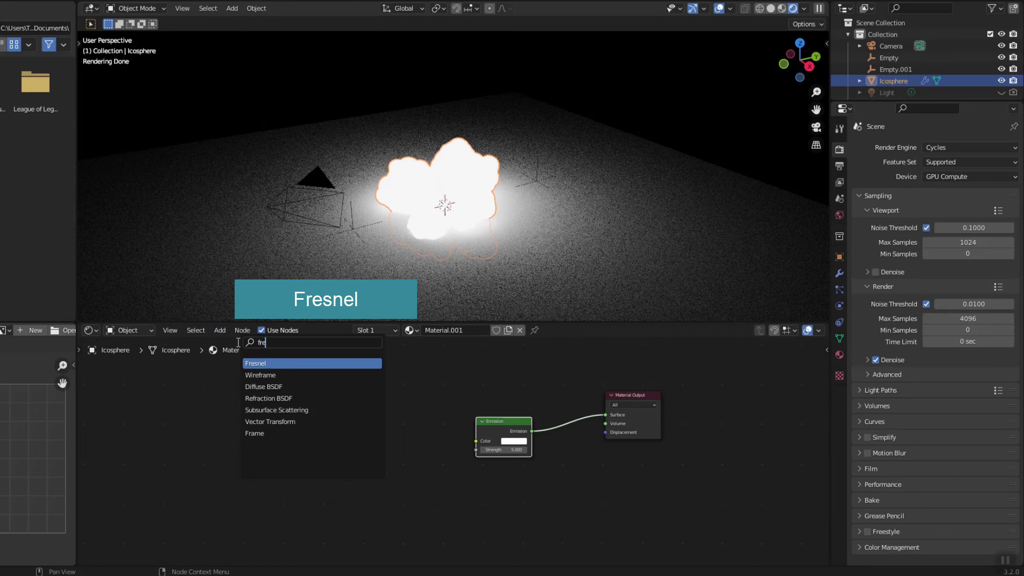
{"action": "key", "text": "Return"}
{"action": "left_click", "coordinate": [124, 435]}
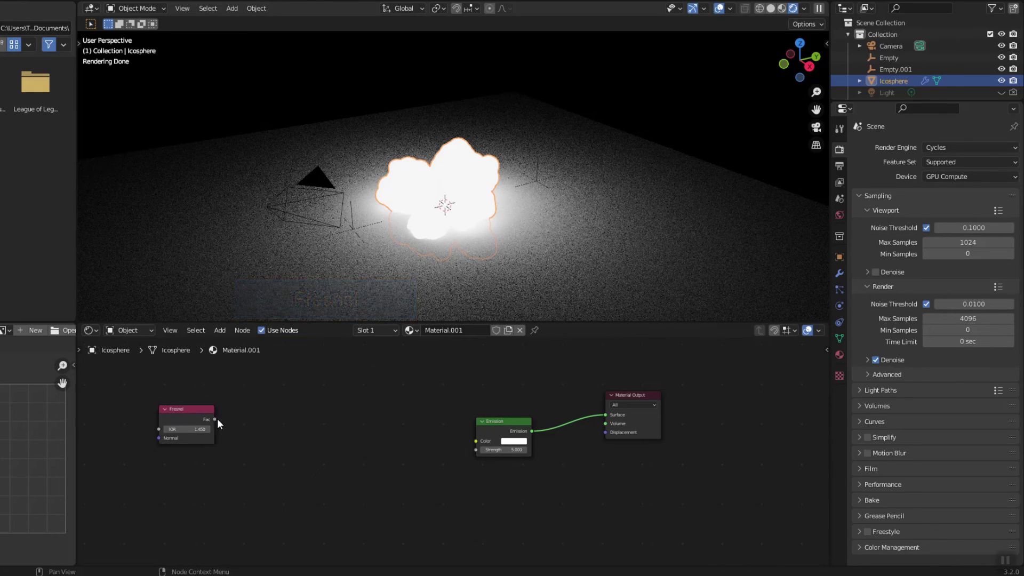
{"action": "left_click_drag", "start_coordinate": [215, 419], "coordinate": [476, 441]}
Insert a Gamma node between Fresnel and Emission, then add a ColorRamp node.
{"action": "left_click", "coordinate": [220, 330]}
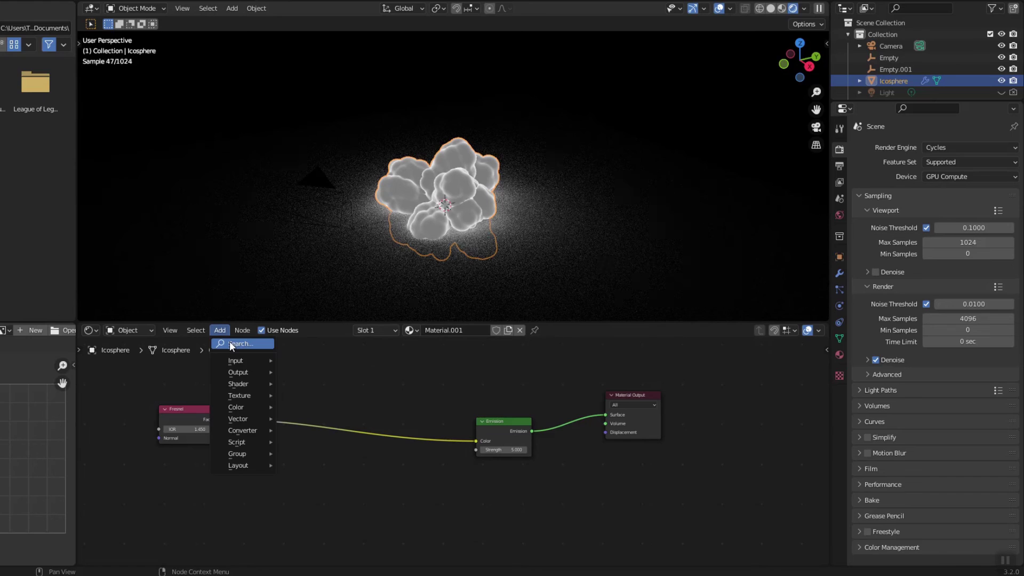
{"action": "left_click", "coordinate": [230, 340]}
{"action": "type", "text": "gam"}
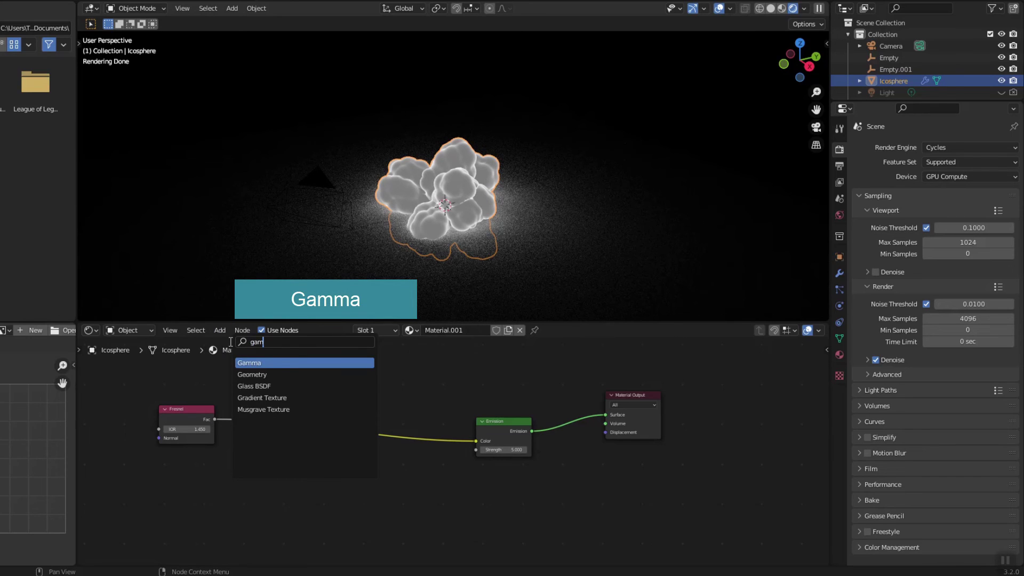
{"action": "key", "text": "Return"}
{"action": "left_click", "coordinate": [240, 424]}
{"action": "left_click", "coordinate": [219, 331]}
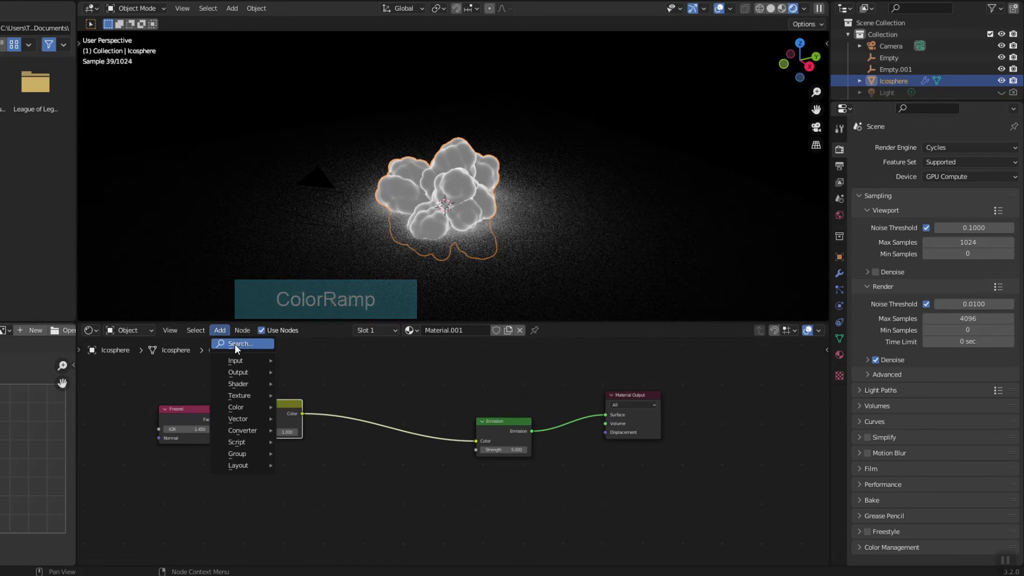
{"action": "left_click", "coordinate": [234, 346]}
{"action": "type", "text": "col"}
{"action": "key", "text": "Return"}
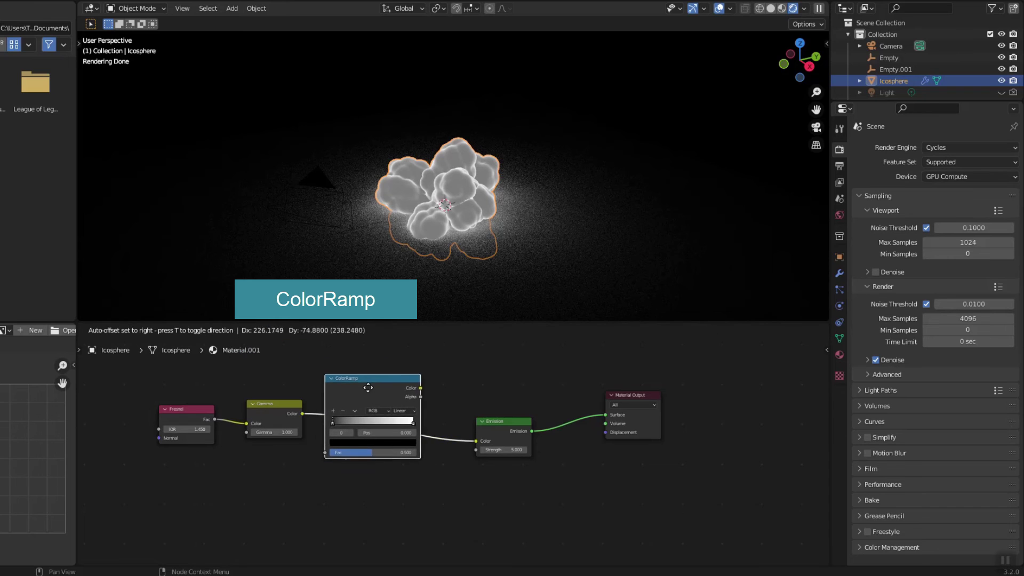
Place the ColorRamp between Gamma and Emission and slide its black stop to 1.000.
{"action": "left_click", "coordinate": [391, 399]}
{"action": "scroll", "coordinate": [374, 474], "scroll_direction": "up", "scroll_amount": 4}
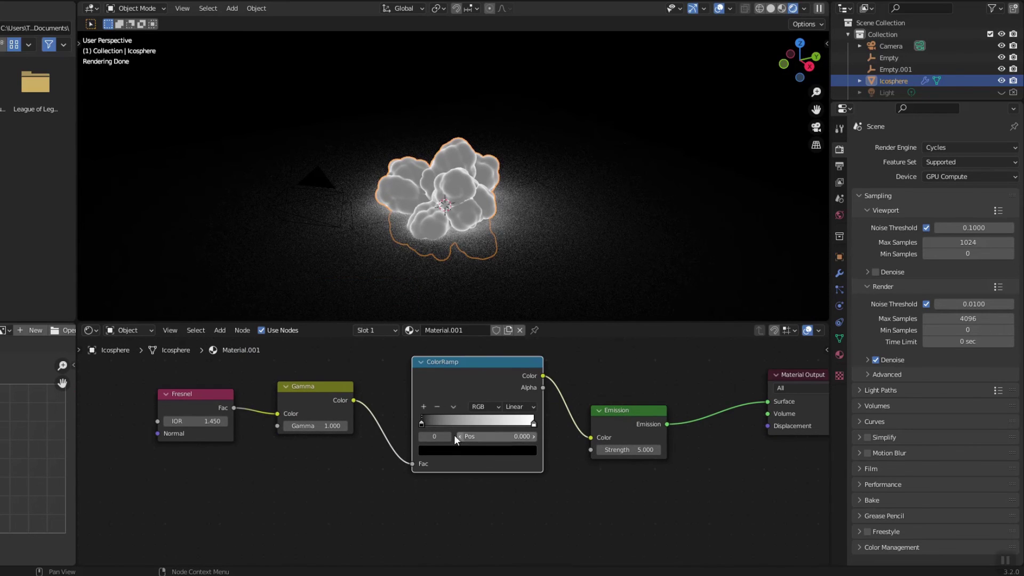
{"action": "mouse_move", "coordinate": [421, 423]}
{"action": "left_mouse_down"}
{"action": "mouse_move", "coordinate": [532, 423]}
{"action": "mouse_move", "coordinate": [421, 424]}
{"action": "left_mouse_up"}
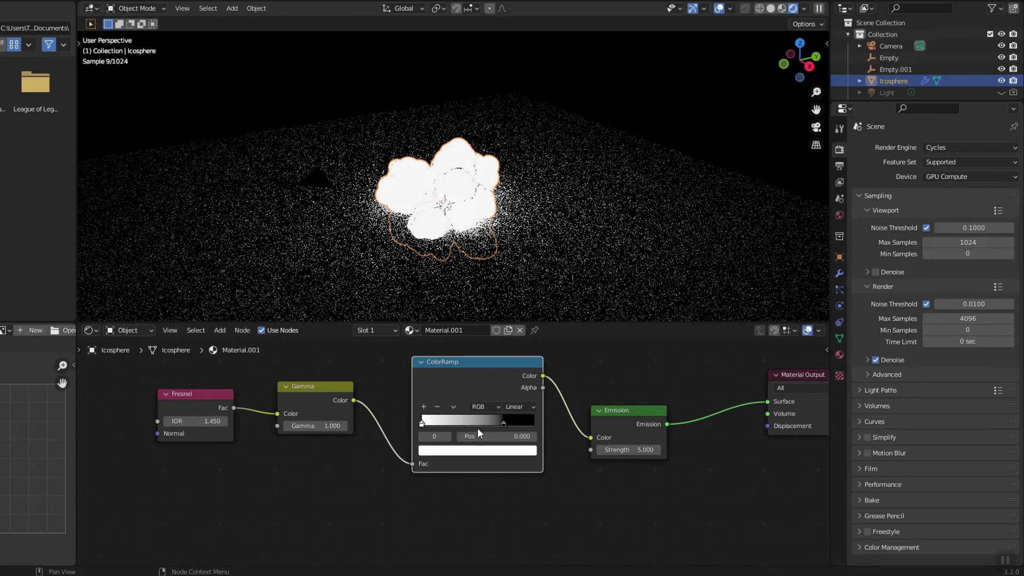
{"action": "left_click_drag", "start_coordinate": [503, 423], "coordinate": [549, 424]}
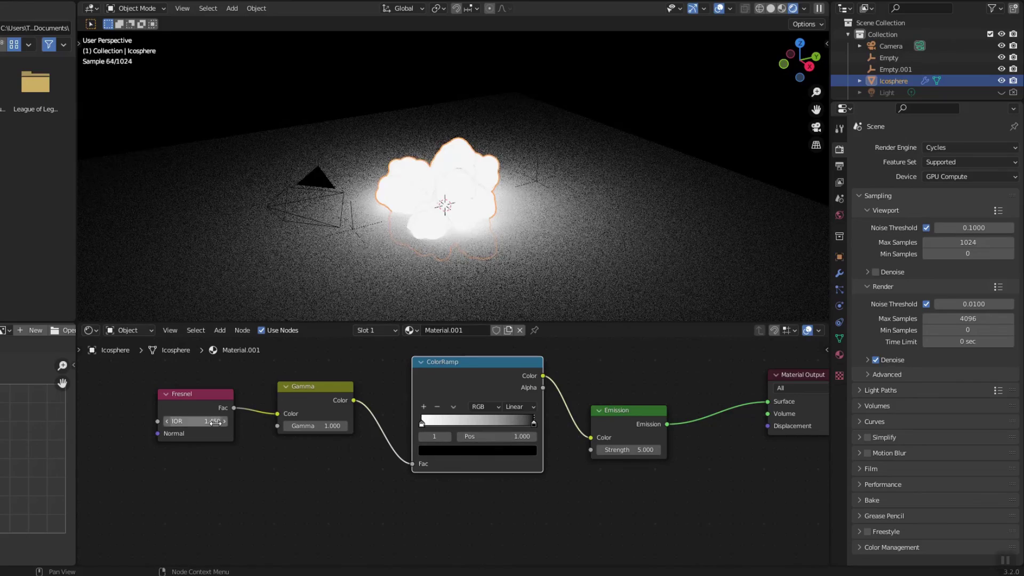
Set the Fresnel IOR to 0.9 and lower the Gamma to 0.400.
{"action": "left_click", "coordinate": [215, 423]}
{"action": "type", "text": "0.9"}
{"action": "key", "text": "Return"}
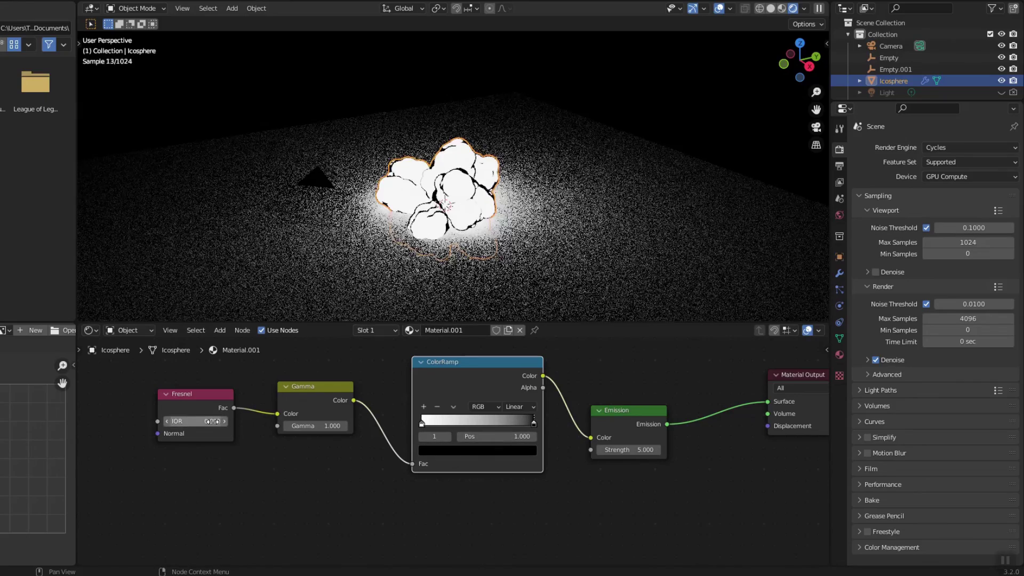
{"action": "scroll", "coordinate": [496, 182], "scroll_direction": "up", "scroll_amount": 3}
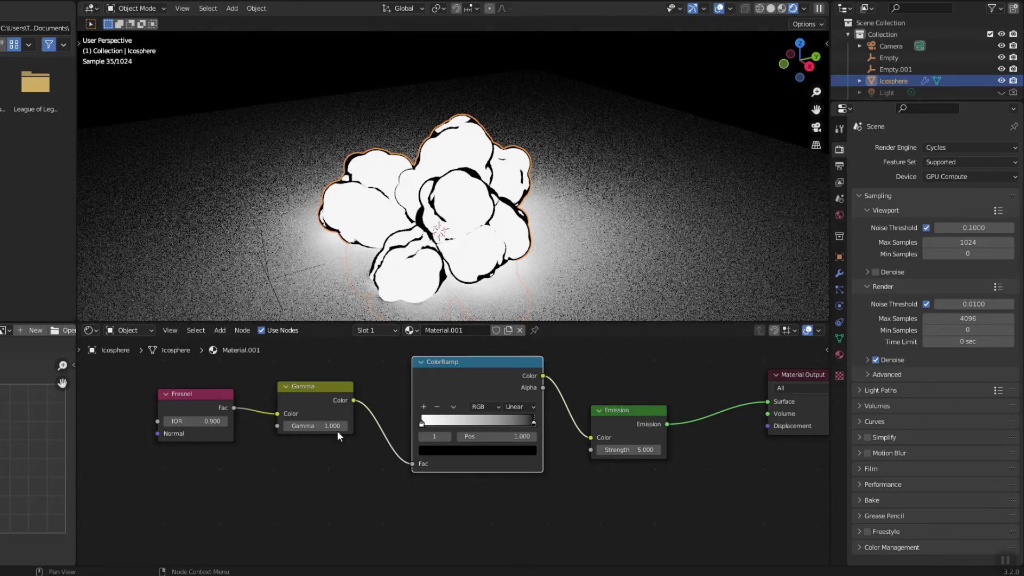
{"action": "left_click", "coordinate": [287, 427]}
{"action": "left_click", "coordinate": [288, 427]}
{"action": "left_click", "coordinate": [288, 427]}
{"action": "left_click", "coordinate": [287, 427]}
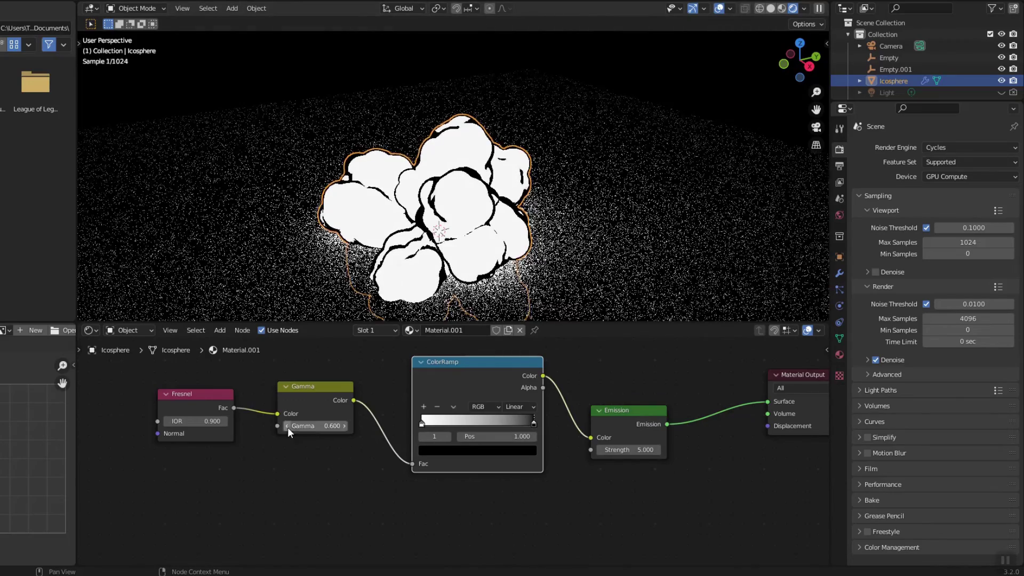
{"action": "left_click", "coordinate": [288, 427]}
{"action": "left_click", "coordinate": [287, 427]}
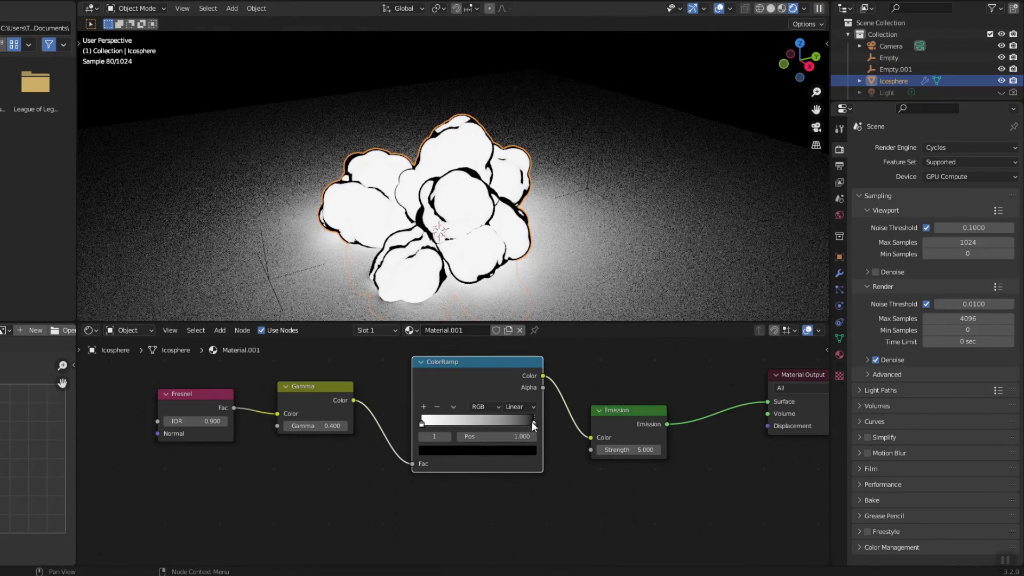
Move the black ramp stop to 0.927 and switch the ramp to Constant interpolation.
{"action": "left_click_drag", "start_coordinate": [533, 425], "coordinate": [525, 424]}
{"action": "left_click", "coordinate": [520, 406]}
{"action": "left_click", "coordinate": [521, 461]}
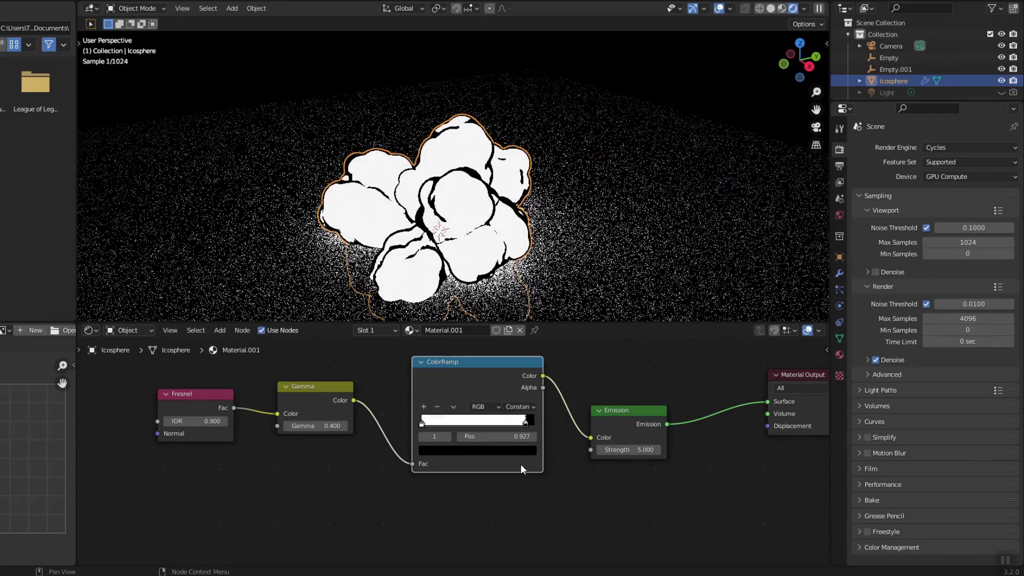
{"action": "left_click", "coordinate": [517, 450]}
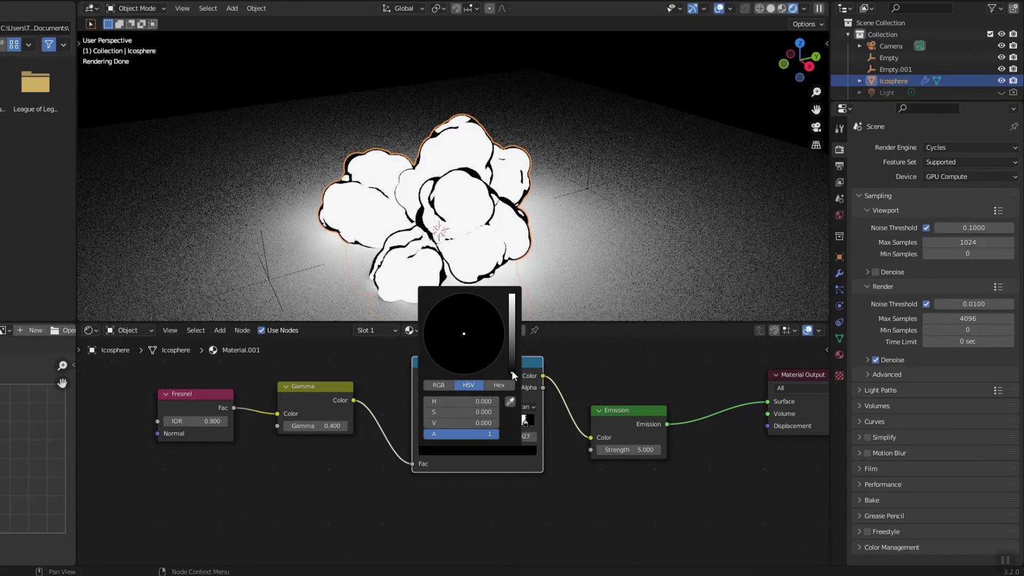
Make the black stop dark red and add a bright red stop at about 0.286.
{"action": "mouse_move", "coordinate": [512, 371]}
{"action": "left_mouse_down"}
{"action": "mouse_move", "coordinate": [512, 355]}
{"action": "mouse_move", "coordinate": [459, 345]}
{"action": "mouse_move", "coordinate": [462, 374]}
{"action": "left_mouse_up"}
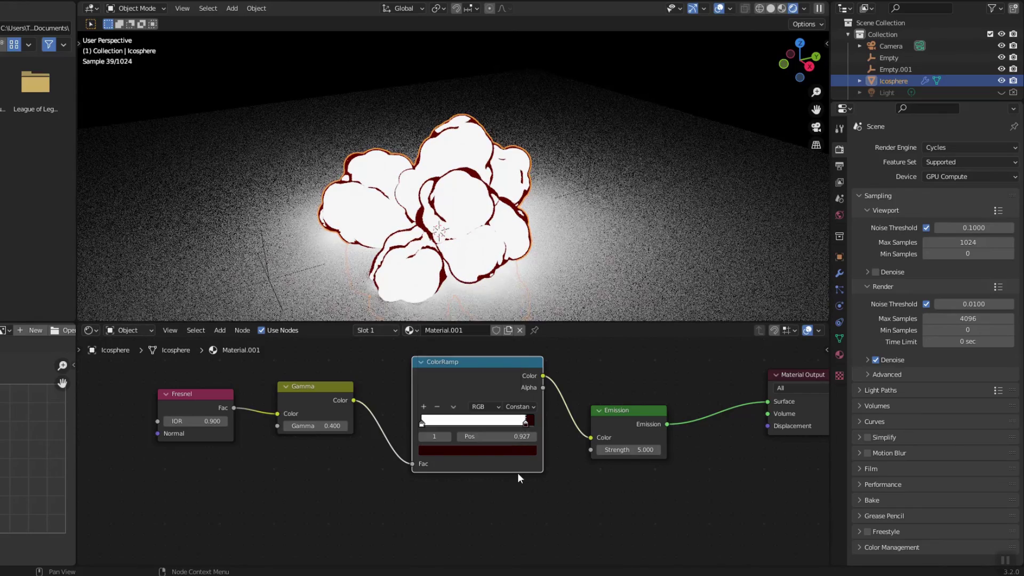
{"action": "left_click", "coordinate": [424, 406]}
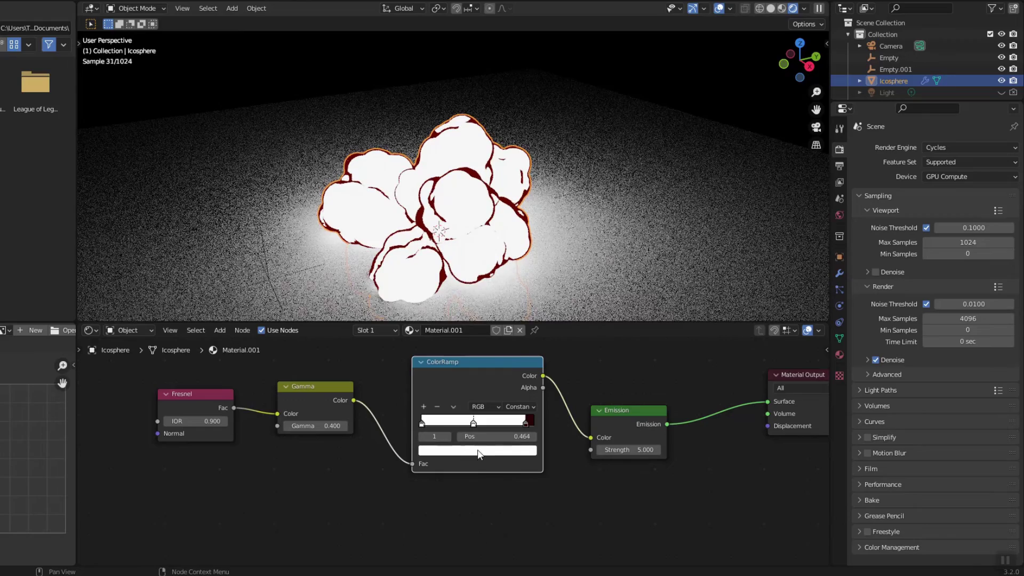
{"action": "left_click", "coordinate": [479, 451]}
{"action": "left_click_drag", "start_coordinate": [466, 341], "coordinate": [464, 375]}
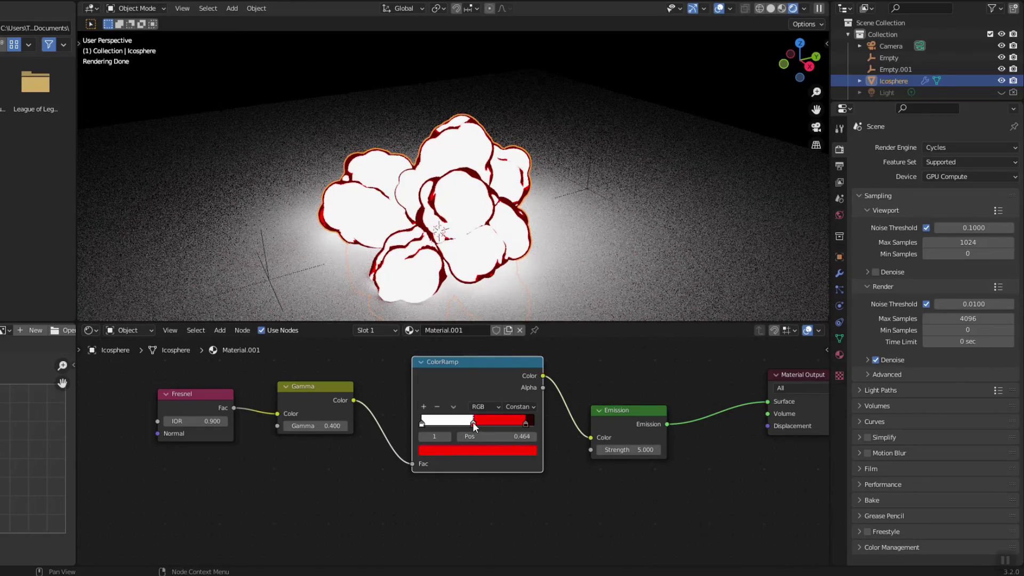
{"action": "left_click_drag", "start_coordinate": [471, 421], "coordinate": [452, 434]}
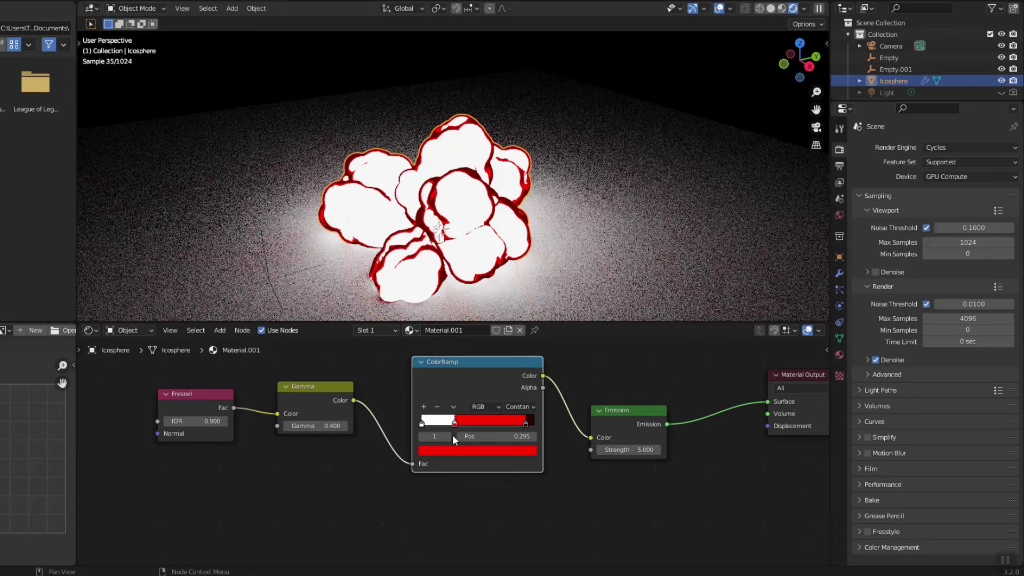
{"action": "scroll", "coordinate": [453, 437], "scroll_direction": "up", "scroll_amount": 2}
{"action": "middle_click_drag", "start_coordinate": [460, 428], "coordinate": [530, 464]}
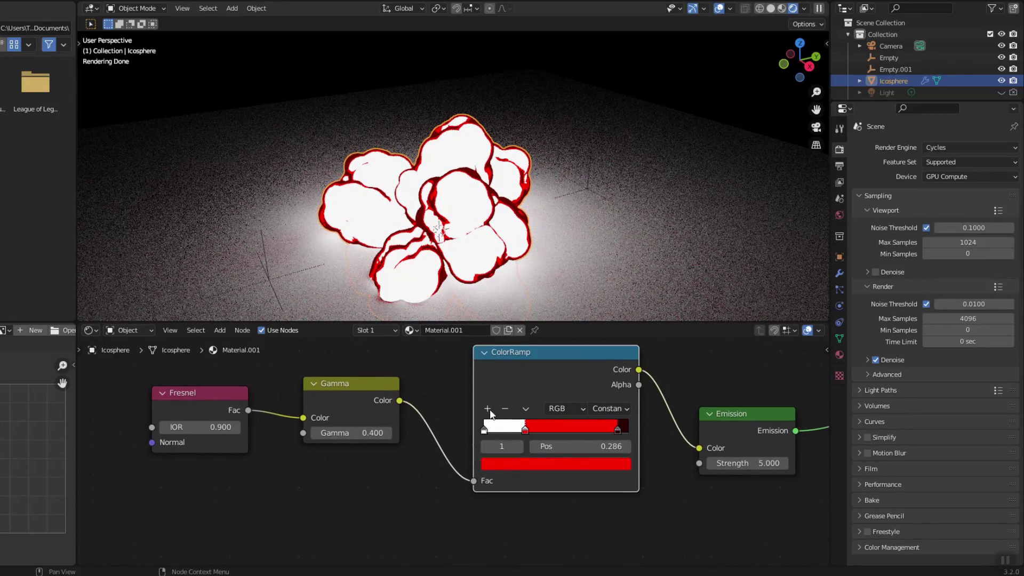
Add two orange ramp stops, at about 0.139 and 0.069.
{"action": "left_click", "coordinate": [488, 409]}
{"action": "left_click", "coordinate": [529, 464]}
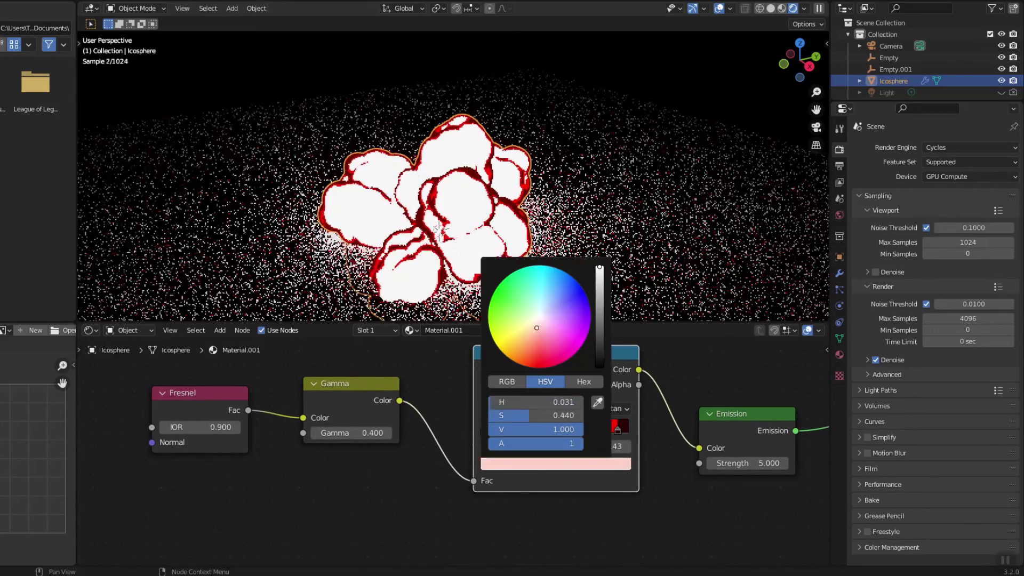
{"action": "left_click", "coordinate": [521, 364]}
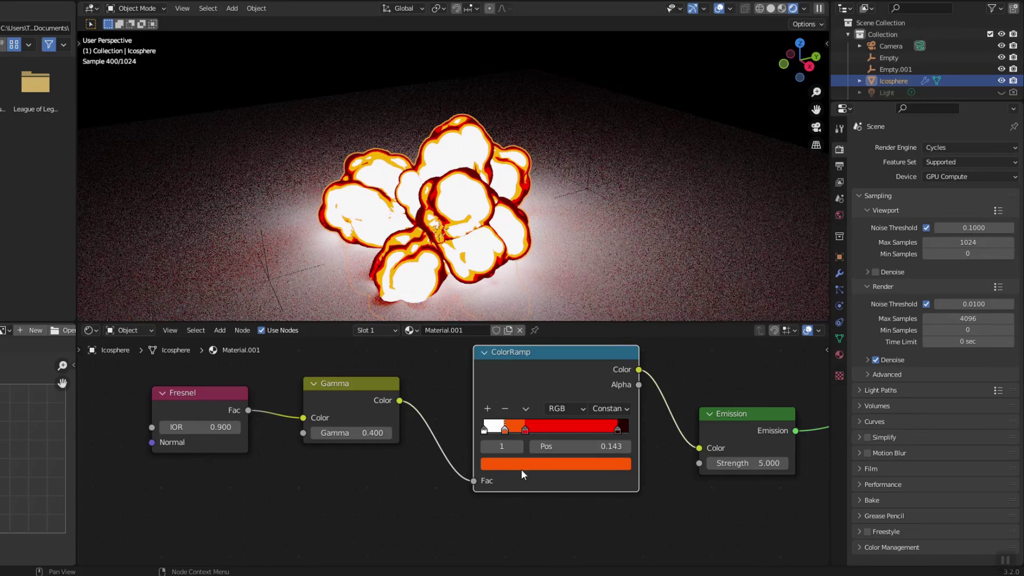
{"action": "left_click_drag", "start_coordinate": [504, 430], "coordinate": [503, 431]}
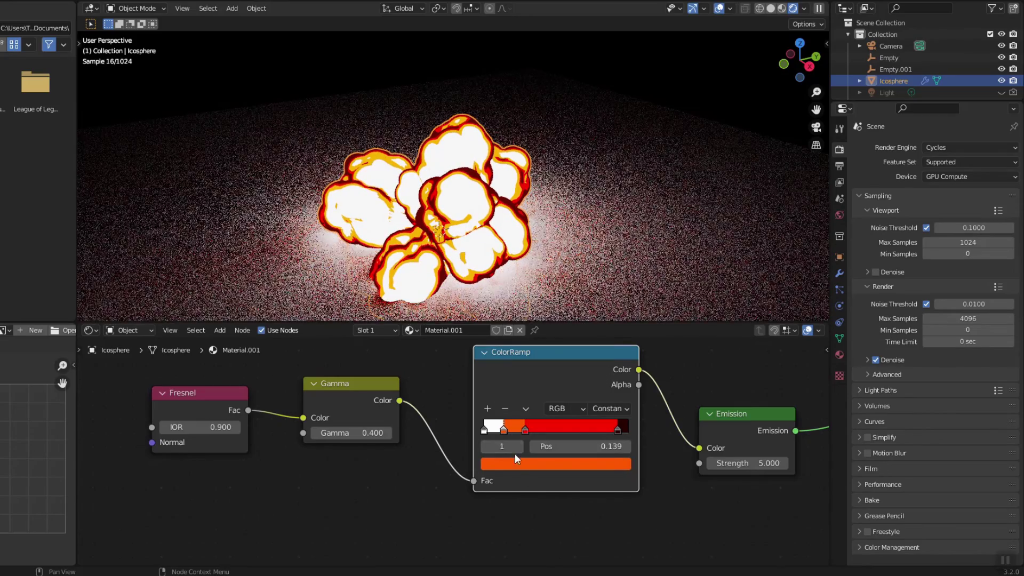
{"action": "left_click", "coordinate": [488, 409]}
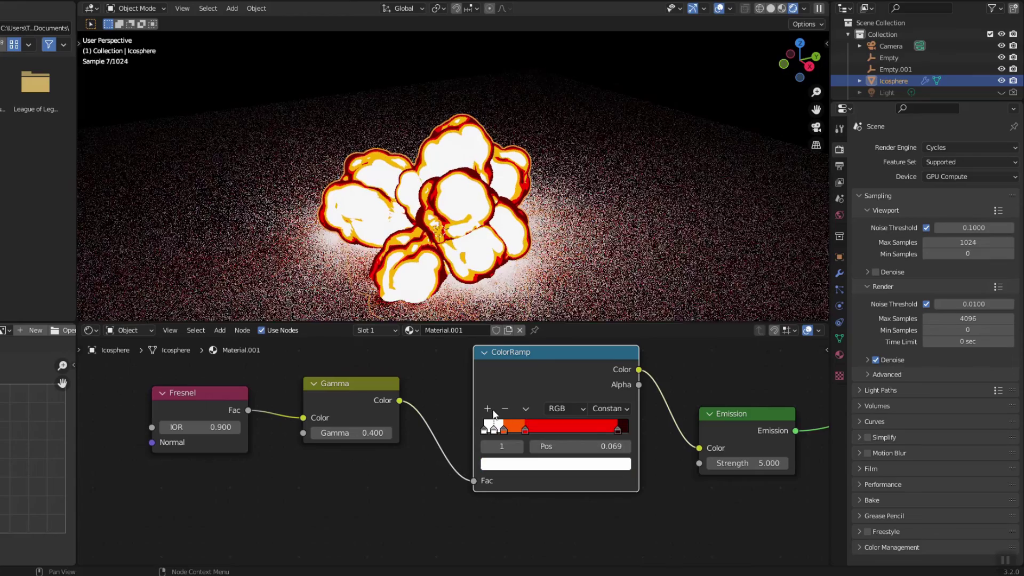
{"action": "left_click", "coordinate": [513, 464]}
{"action": "left_click_drag", "start_coordinate": [542, 350], "coordinate": [512, 361]}
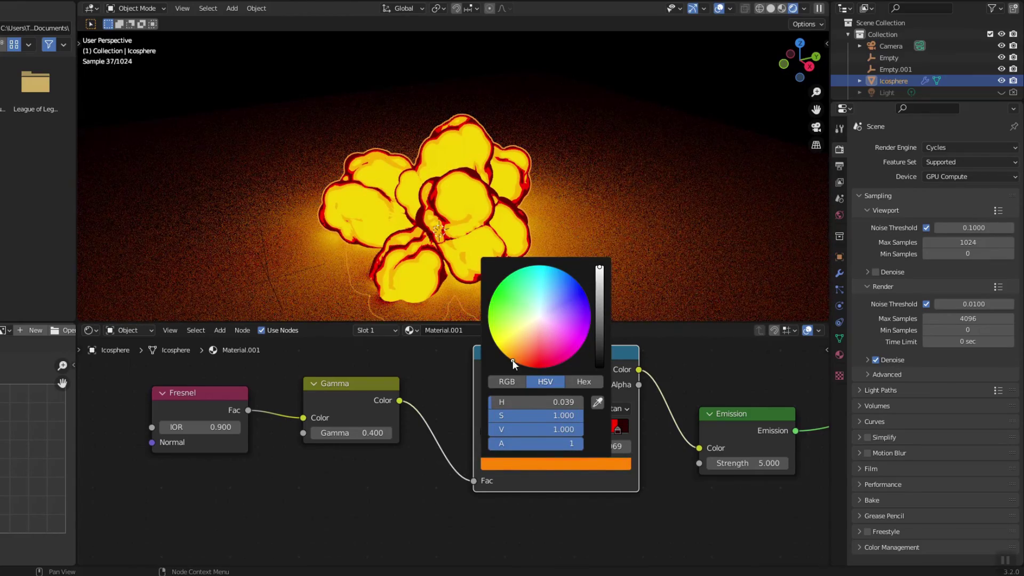
Set the active ramp stop's position to 0.095.
{"action": "left_click", "coordinate": [627, 447]}
{"action": "left_click", "coordinate": [627, 446]}
{"action": "left_click", "coordinate": [627, 447]}
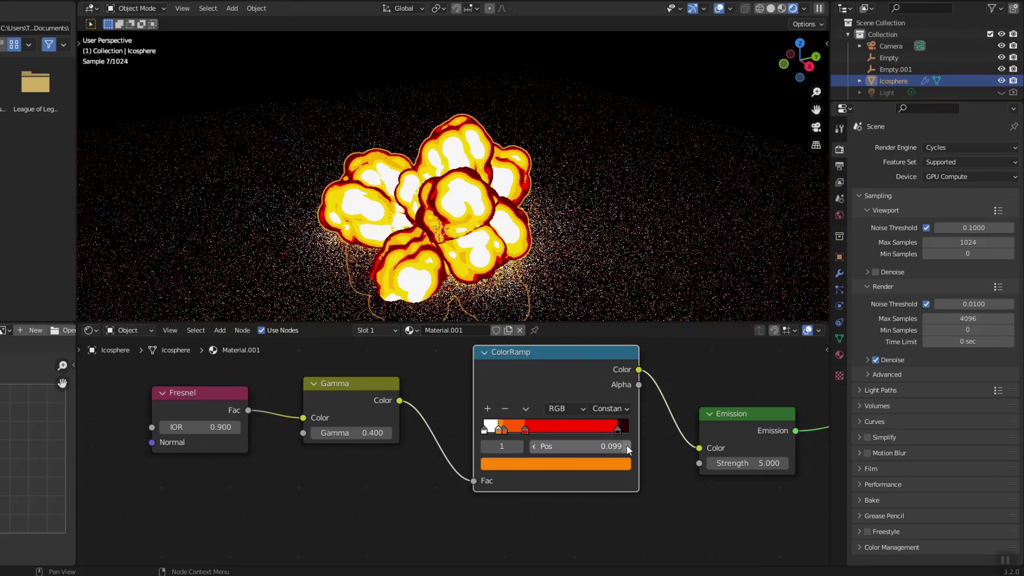
{"action": "left_click", "coordinate": [617, 447]}
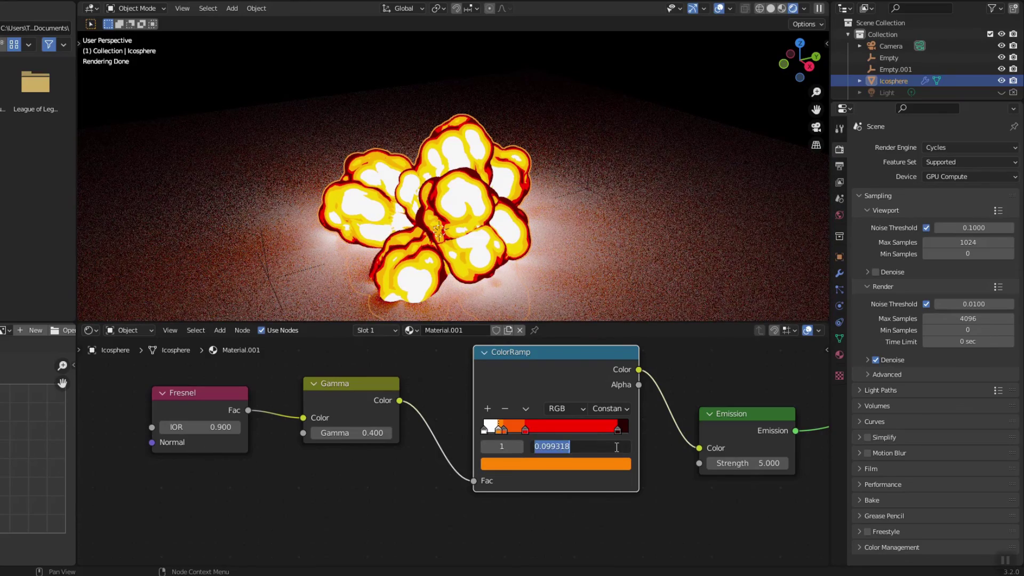
{"action": "type", "text": "0.095"}
{"action": "key", "text": "Return"}
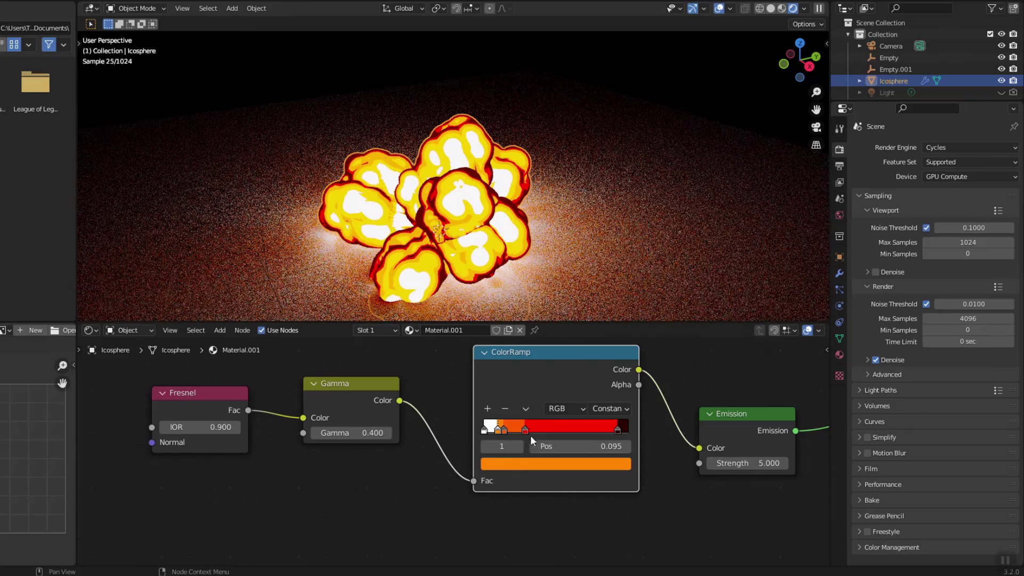
Move the next stop to 0.129, select the red stop, and view the explosion side-on.
{"action": "left_click", "coordinate": [504, 430]}
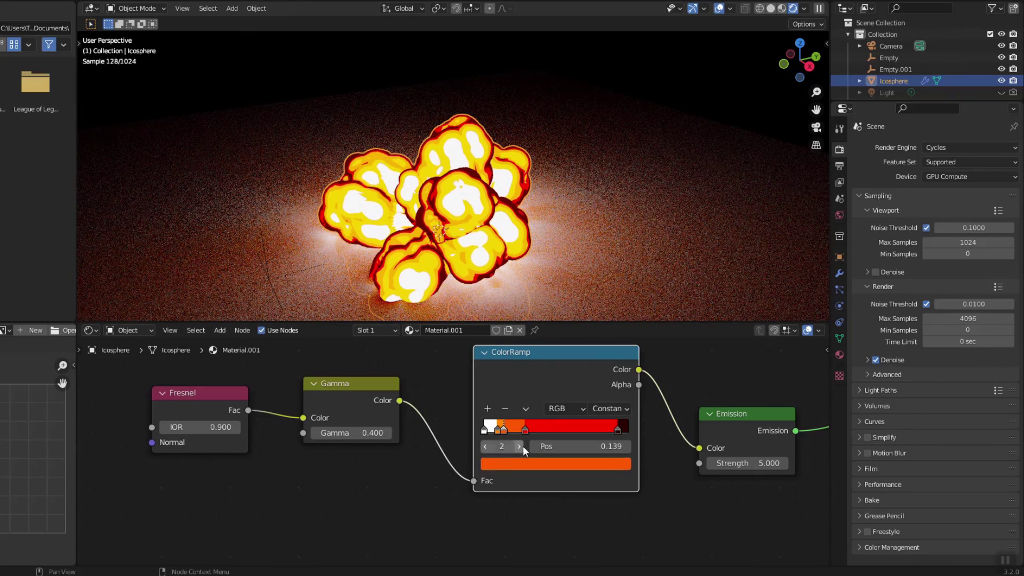
{"action": "left_click", "coordinate": [533, 445]}
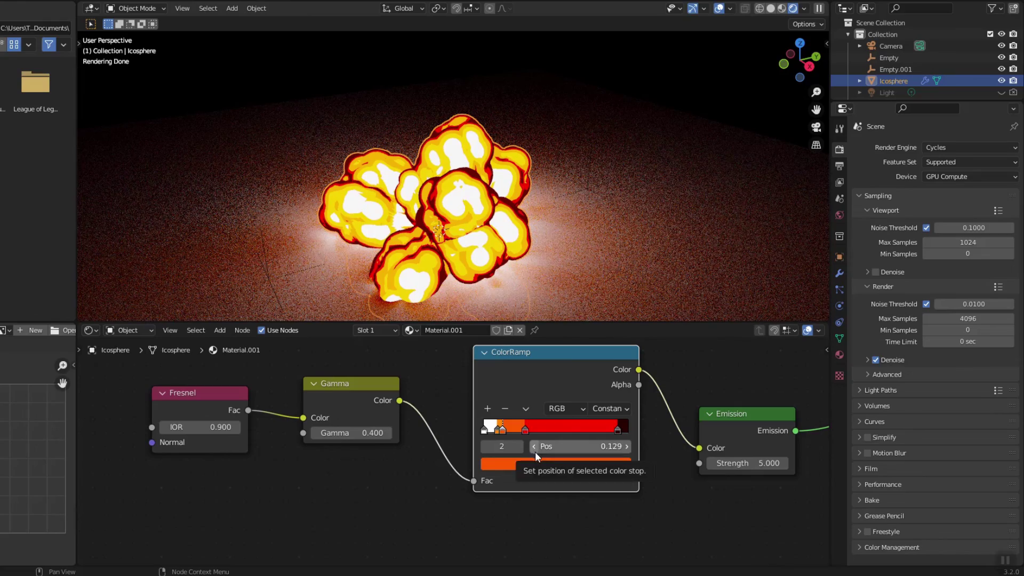
{"action": "left_click", "coordinate": [525, 430]}
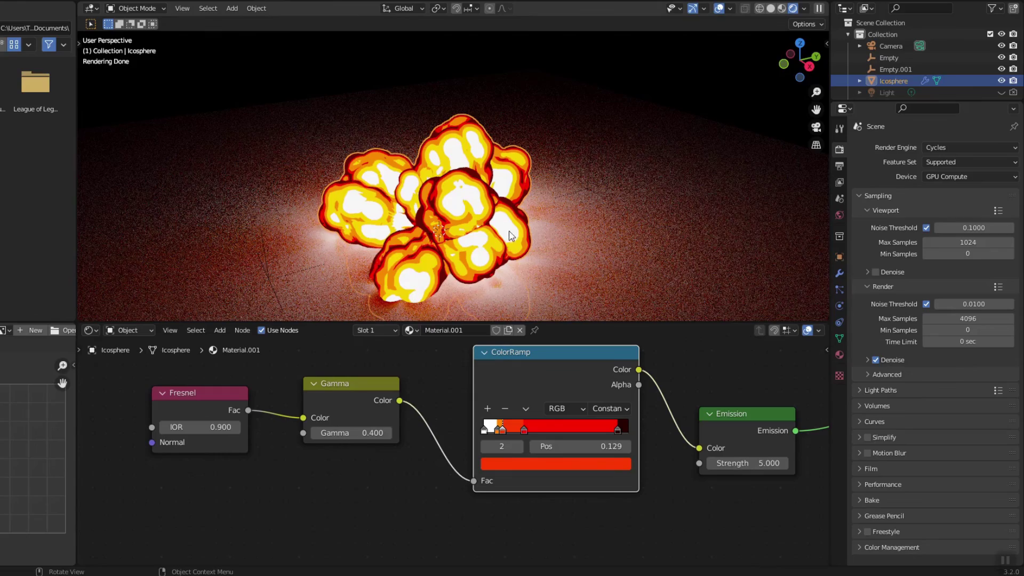
{"action": "middle_click_drag", "start_coordinate": [507, 234], "coordinate": [544, 167]}
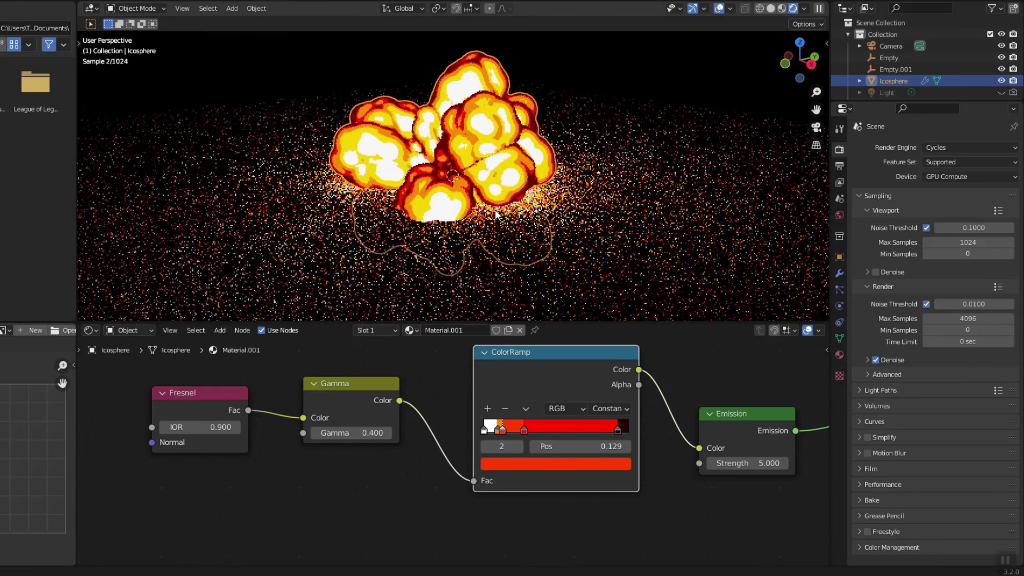
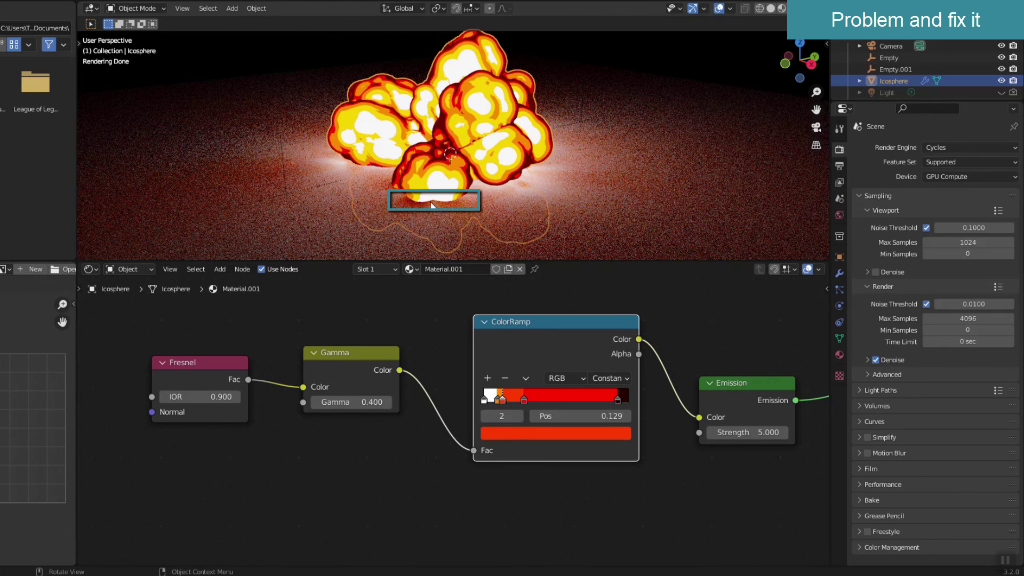
Zoom out in the node editor to see the whole fireball node chain.
{"action": "scroll", "coordinate": [456, 369], "scroll_direction": "down", "scroll_amount": 3}
Scale down the five fireball material nodes and move them up and left.
{"action": "left_click_drag", "start_coordinate": [277, 341], "coordinate": [811, 488]}
{"action": "key", "text": "s"}
{"action": "left_click", "coordinate": [729, 479]}
{"action": "left_click_drag", "start_coordinate": [524, 377], "coordinate": [514, 310]}
Add a Gradient Texture node below the fireball node chain.
{"action": "left_click", "coordinate": [220, 269]}
{"action": "left_click", "coordinate": [229, 284]}
{"action": "type", "text": "g"}
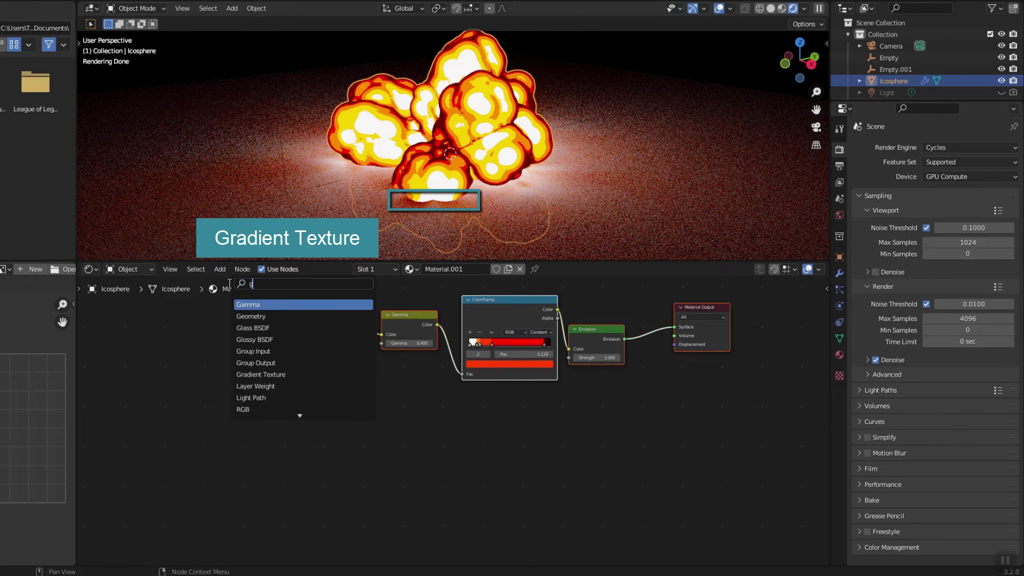
{"action": "type", "text": "radie"}
{"action": "key", "text": "Return"}
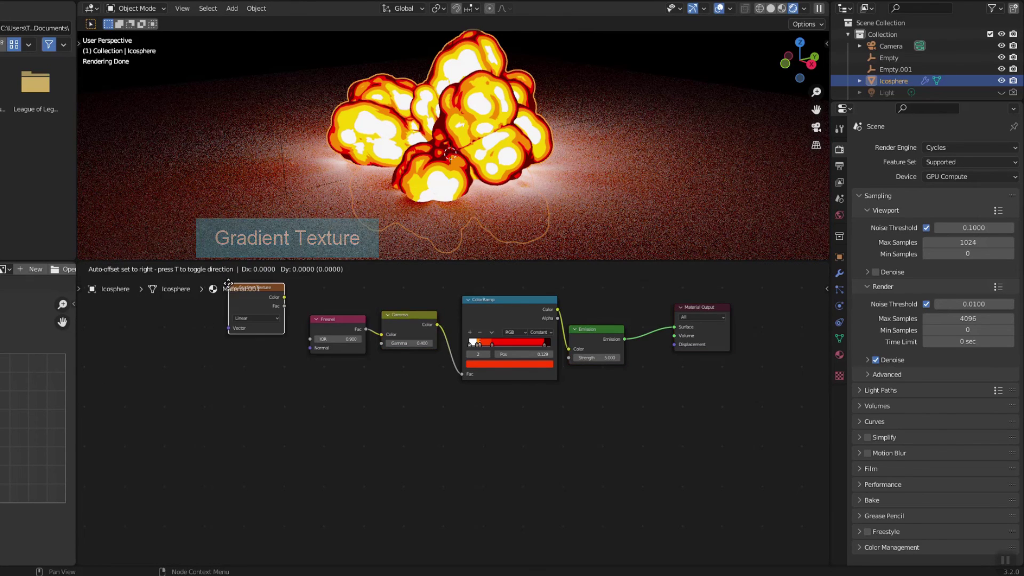
{"action": "left_click", "coordinate": [447, 450]}
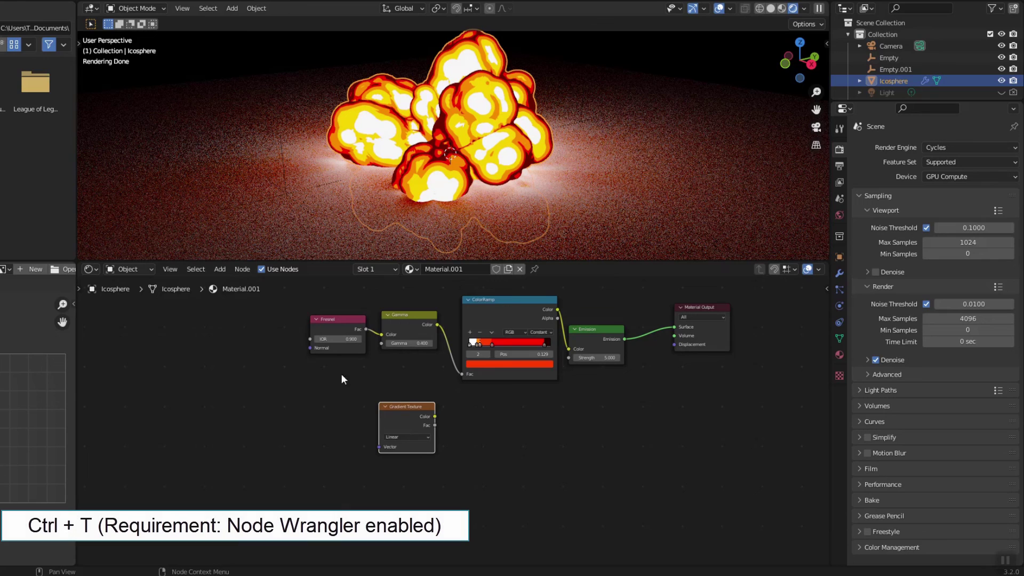
Map the gradient with Object coordinates, preview it on the explosion, and set Y rotation -90°.
{"action": "key", "text": "ctrl+t"}
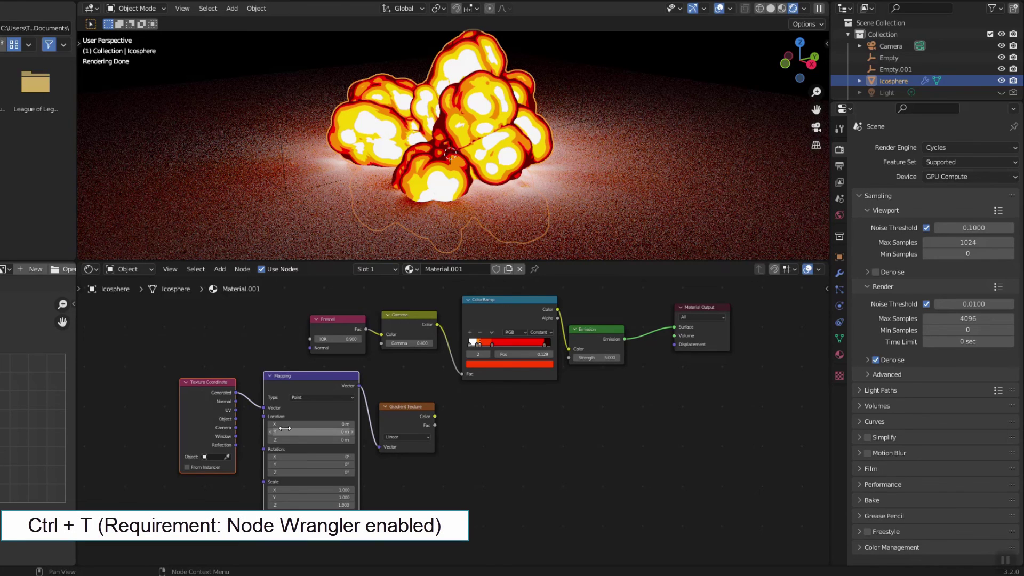
{"action": "left_click_drag", "start_coordinate": [236, 418], "coordinate": [263, 407]}
{"action": "left_click", "coordinate": [420, 407]}
{"action": "left_click", "coordinate": [419, 407], "text": "ctrl+shift"}
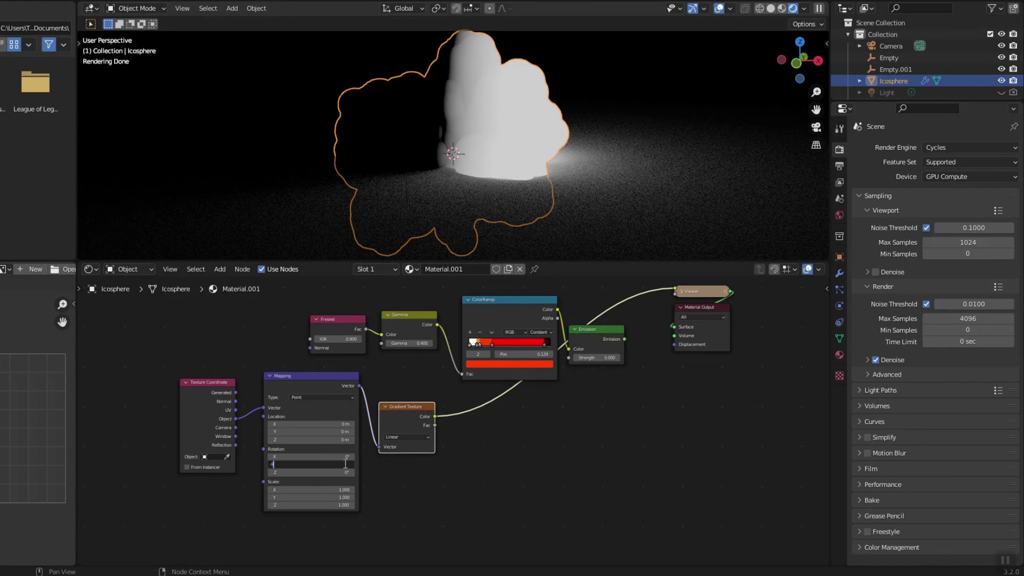
{"action": "key", "text": "Return"}
{"action": "scroll", "coordinate": [497, 214], "scroll_direction": "down", "scroll_amount": 5}
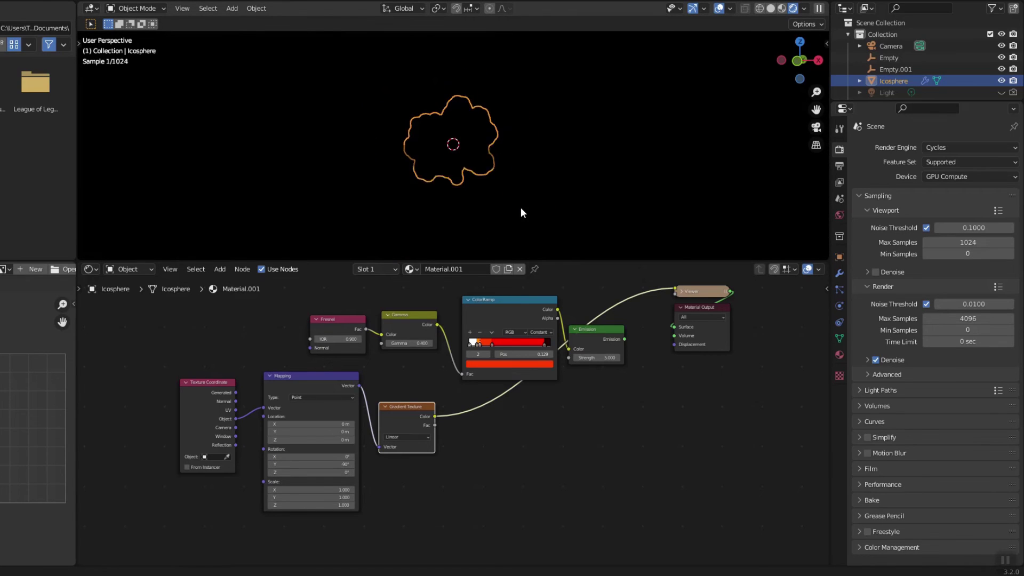
{"action": "mouse_move", "coordinate": [525, 187]}
{"action": "middle_mouse_down"}
{"action": "mouse_move", "coordinate": [526, 178]}
{"action": "mouse_move", "coordinate": [517, 196]}
{"action": "mouse_move", "coordinate": [516, 187]}
{"action": "middle_mouse_up"}
Reconnect the Emission to the Material Output and shift the ramp, Emission and output right.
{"action": "left_click", "coordinate": [602, 334], "text": "ctrl+shift"}
{"action": "left_click", "coordinate": [600, 332], "text": "ctrl+shift"}
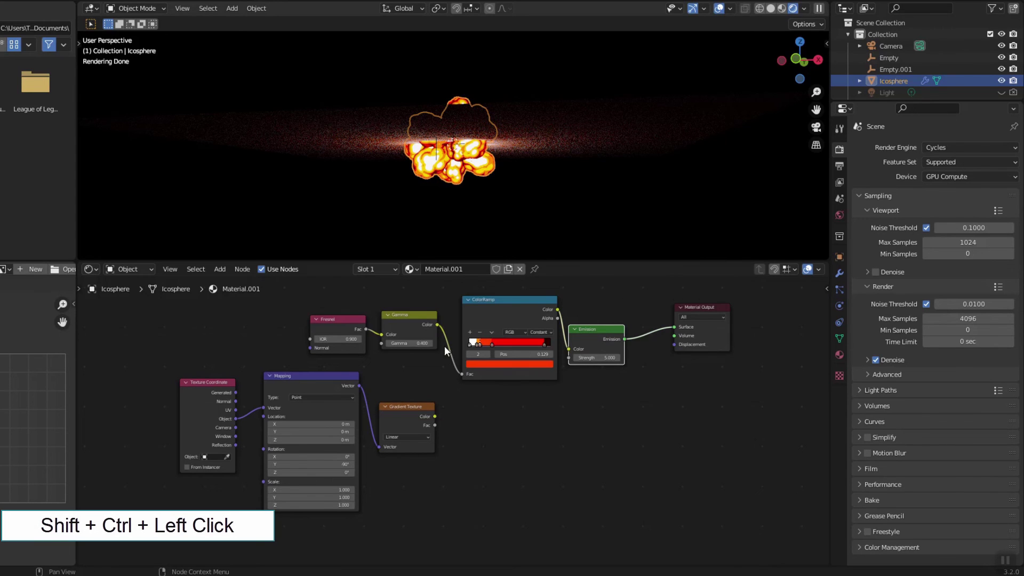
{"action": "left_click_drag", "start_coordinate": [457, 284], "coordinate": [718, 388]}
{"action": "left_click_drag", "start_coordinate": [534, 300], "coordinate": [655, 333]}
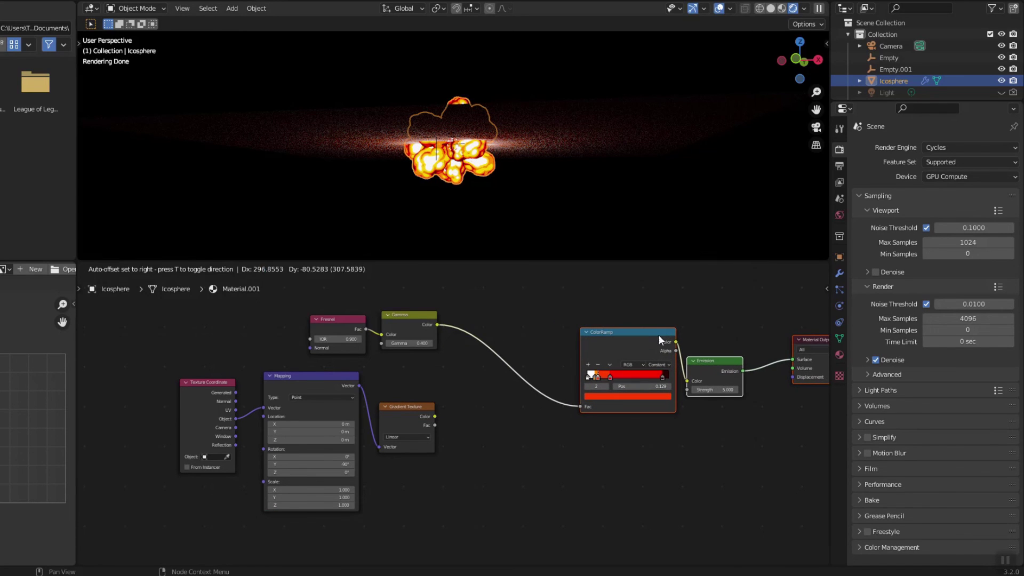
Insert a Mix colour node between Gamma and ColorRamp, with the gradient as its second colour.
{"action": "left_click", "coordinate": [220, 269]}
{"action": "left_click", "coordinate": [228, 282]}
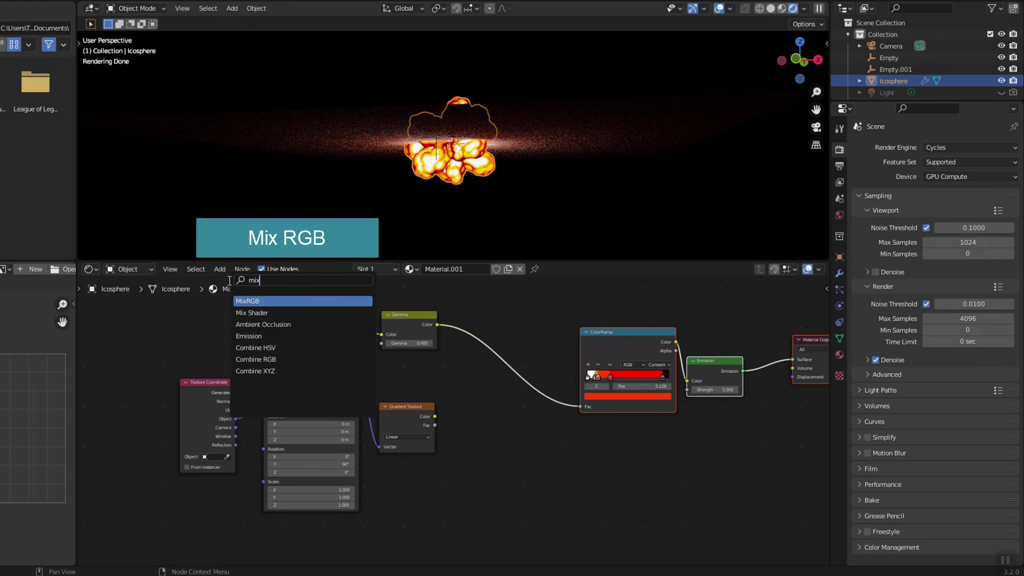
{"action": "key", "text": "Return"}
{"action": "left_click", "coordinate": [586, 356]}
{"action": "scroll", "coordinate": [547, 456], "scroll_direction": "up", "scroll_amount": 2}
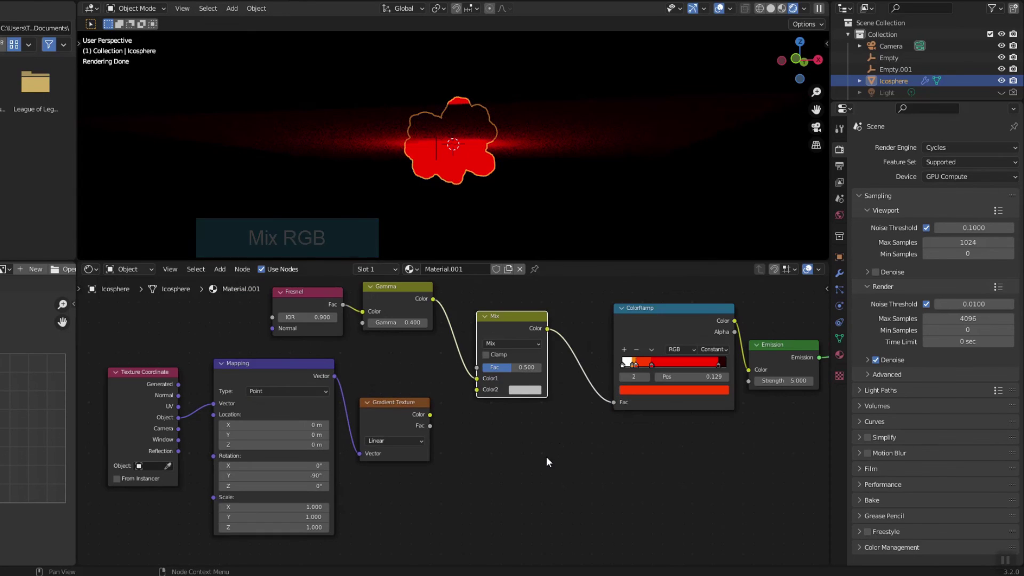
{"action": "middle_click_drag", "start_coordinate": [545, 436], "coordinate": [539, 449]}
{"action": "left_click_drag", "start_coordinate": [464, 408], "coordinate": [470, 402]}
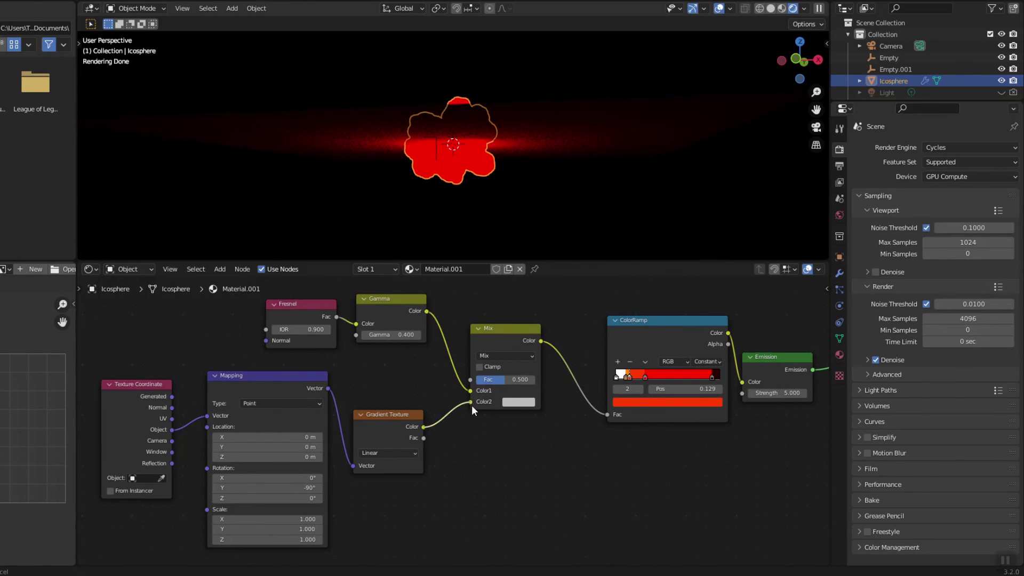
{"action": "mouse_move", "coordinate": [532, 145]}
{"action": "middle_mouse_down"}
{"action": "mouse_move", "coordinate": [527, 178]}
{"action": "mouse_move", "coordinate": [534, 162]}
{"action": "middle_mouse_up"}
Set the Mix blend mode to Lighten and move the gradient nodes down and left.
{"action": "left_click", "coordinate": [498, 355]}
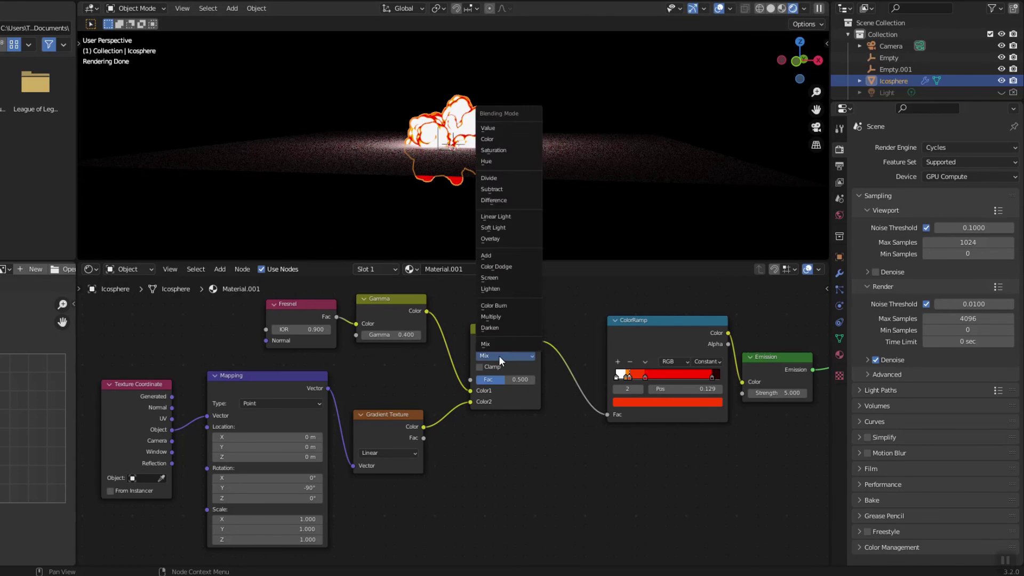
{"action": "left_click", "coordinate": [492, 288]}
{"action": "middle_click_drag", "start_coordinate": [498, 161], "coordinate": [516, 186]}
{"action": "scroll", "coordinate": [516, 186], "scroll_direction": "up", "scroll_amount": 2}
{"action": "left_click_drag", "start_coordinate": [144, 352], "coordinate": [366, 504]}
{"action": "left_click_drag", "start_coordinate": [386, 418], "coordinate": [234, 450]}
Insert a ColorRamp between the Gradient Texture and the Lighten mix.
{"action": "left_click", "coordinate": [220, 268]}
{"action": "left_click", "coordinate": [233, 283]}
{"action": "type", "text": "col"}
{"action": "key", "text": "Return"}
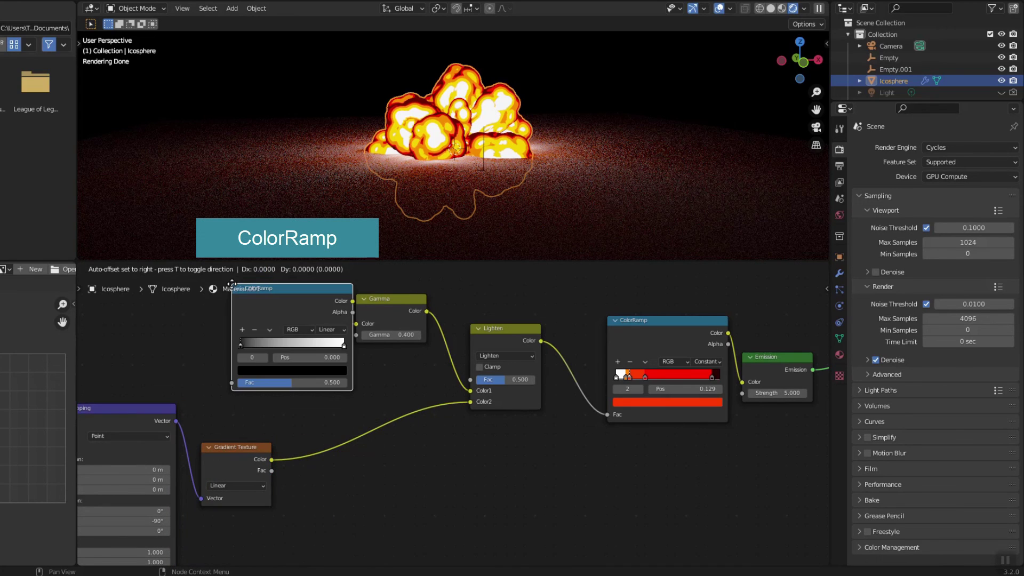
{"action": "left_click", "coordinate": [308, 408]}
Set the Mapping Location X to 0.4 m.
{"action": "middle_click_drag", "start_coordinate": [248, 410], "coordinate": [372, 356]}
{"action": "left_click", "coordinate": [292, 416]}
{"action": "left_click", "coordinate": [292, 416]}
{"action": "left_click", "coordinate": [292, 416]}
{"action": "left_click", "coordinate": [292, 417]}
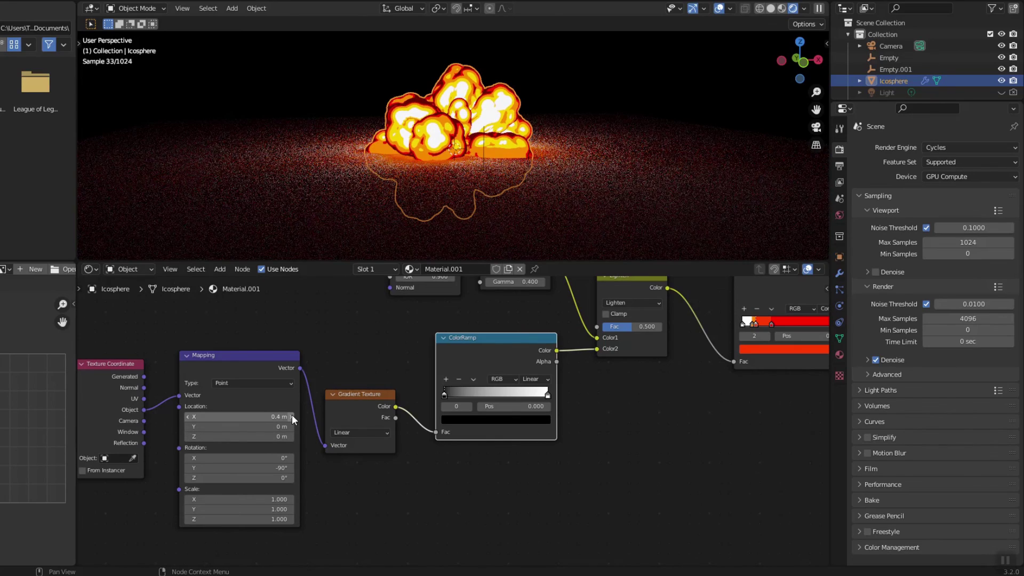
Tighten the gradient ramp by sliding its stops, placing the white stop at 0.541.
{"action": "left_click_drag", "start_coordinate": [547, 394], "coordinate": [512, 397]}
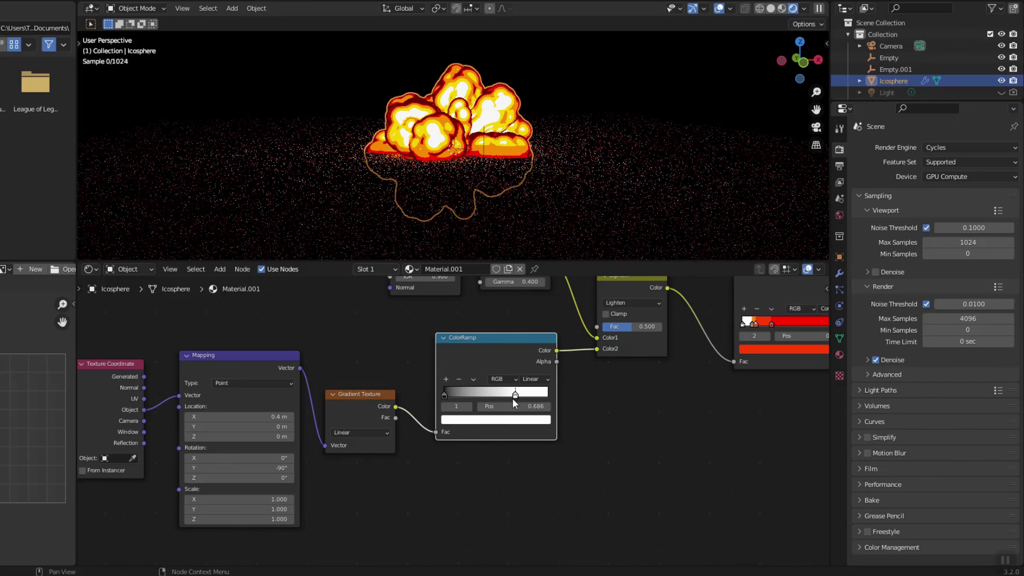
{"action": "left_click_drag", "start_coordinate": [445, 394], "coordinate": [498, 396]}
{"action": "scroll", "coordinate": [507, 197], "scroll_direction": "up", "scroll_amount": 3}
{"action": "left_click_drag", "start_coordinate": [499, 396], "coordinate": [502, 395]}
{"action": "middle_click_drag", "start_coordinate": [574, 172], "coordinate": [581, 206]}
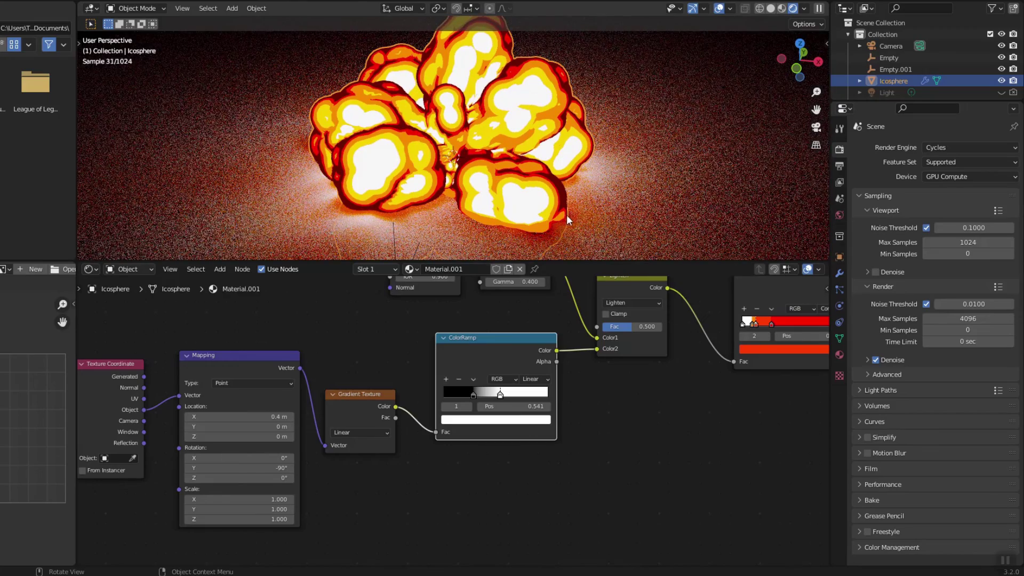
{"action": "scroll", "coordinate": [605, 329], "scroll_direction": "down", "scroll_amount": 2}
{"action": "scroll", "coordinate": [523, 331], "scroll_direction": "down", "scroll_amount": 2}
{"action": "middle_click_drag", "start_coordinate": [606, 395], "coordinate": [361, 402]}
{"action": "scroll", "coordinate": [384, 373], "scroll_direction": "up", "scroll_amount": 2}
{"action": "middle_click_drag", "start_coordinate": [420, 326], "coordinate": [495, 399]}
Add a Mix Shader between the Emission and the Material Output.
{"action": "key", "text": "shift+a"}
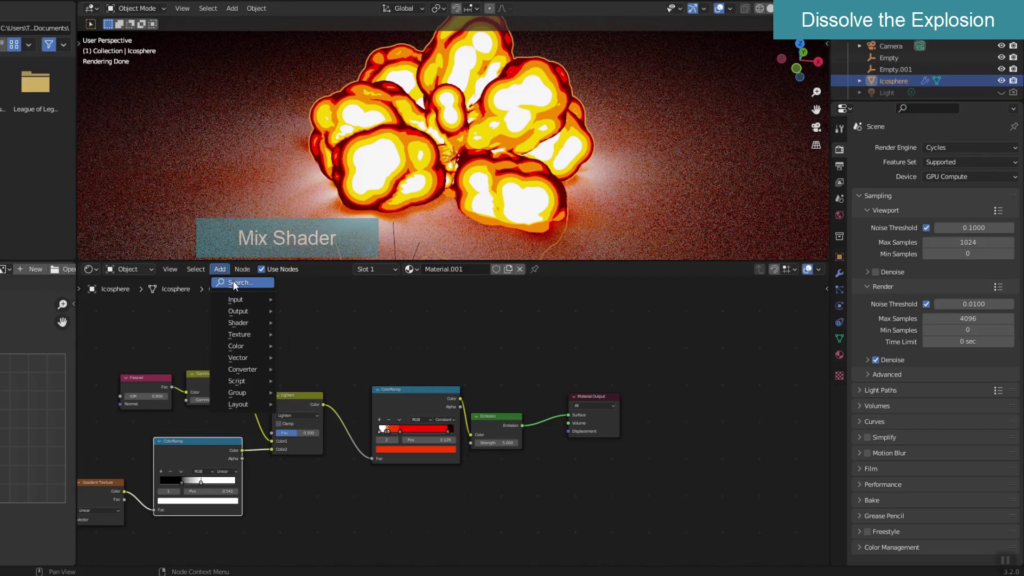
{"action": "type", "text": "mix"}
{"action": "left_click", "coordinate": [257, 313]}
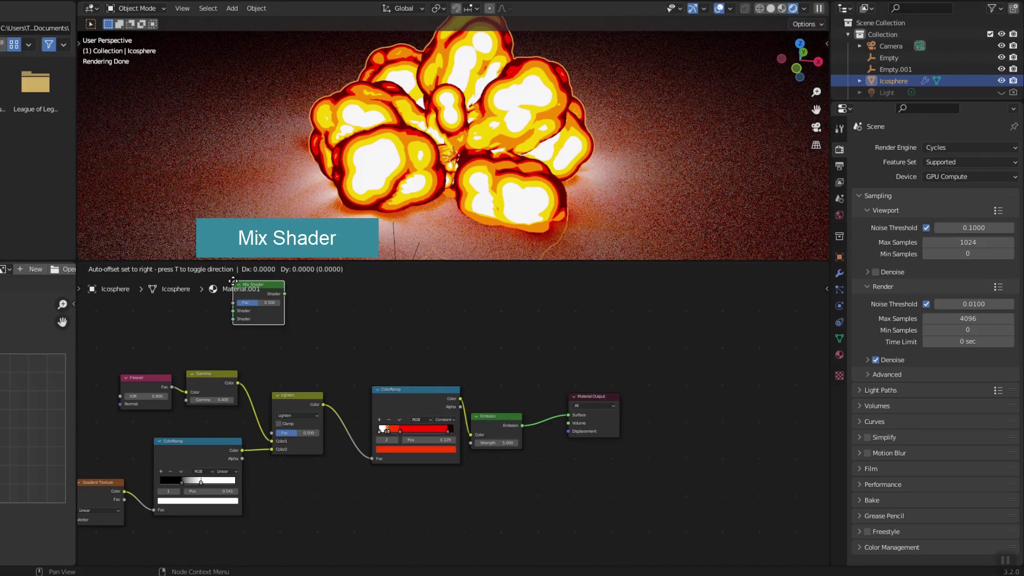
{"action": "left_click", "coordinate": [589, 429]}
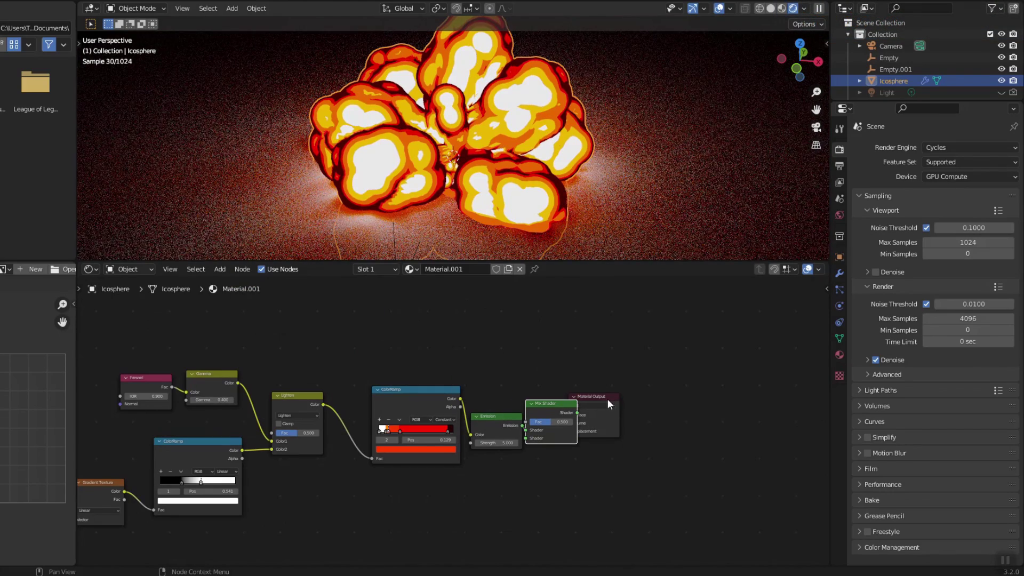
{"action": "scroll", "coordinate": [564, 447], "scroll_direction": "up", "scroll_amount": 1}
Add a Transparent BSDF node below the Emission.
{"action": "left_click", "coordinate": [220, 269]}
{"action": "left_click", "coordinate": [241, 281]}
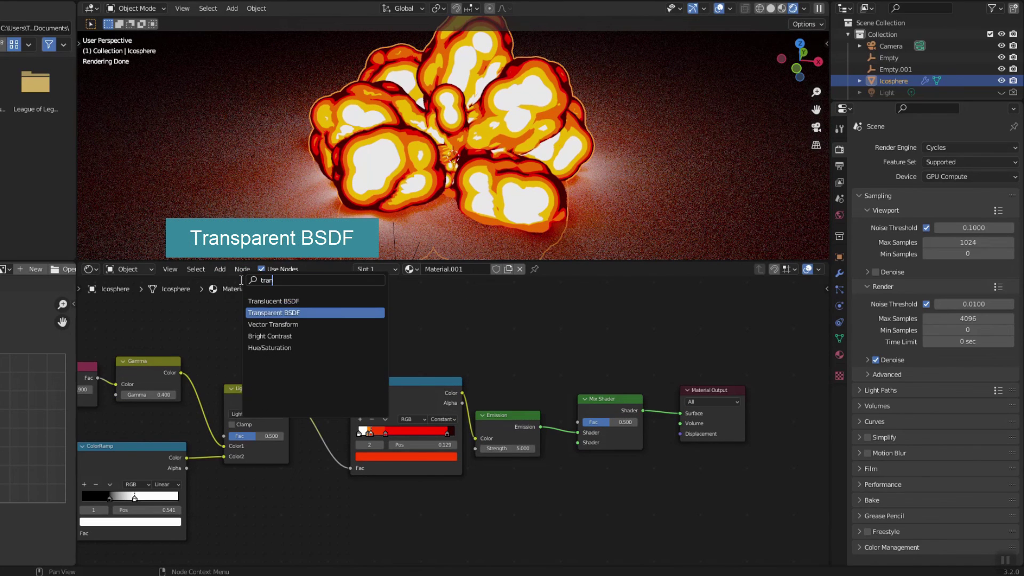
{"action": "left_click", "coordinate": [272, 313]}
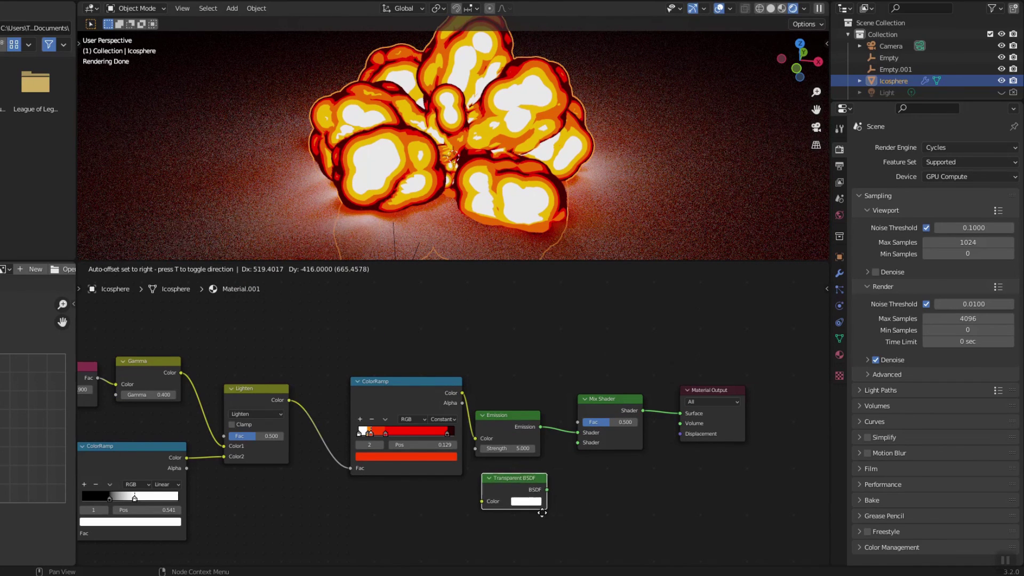
{"action": "left_click", "coordinate": [543, 513]}
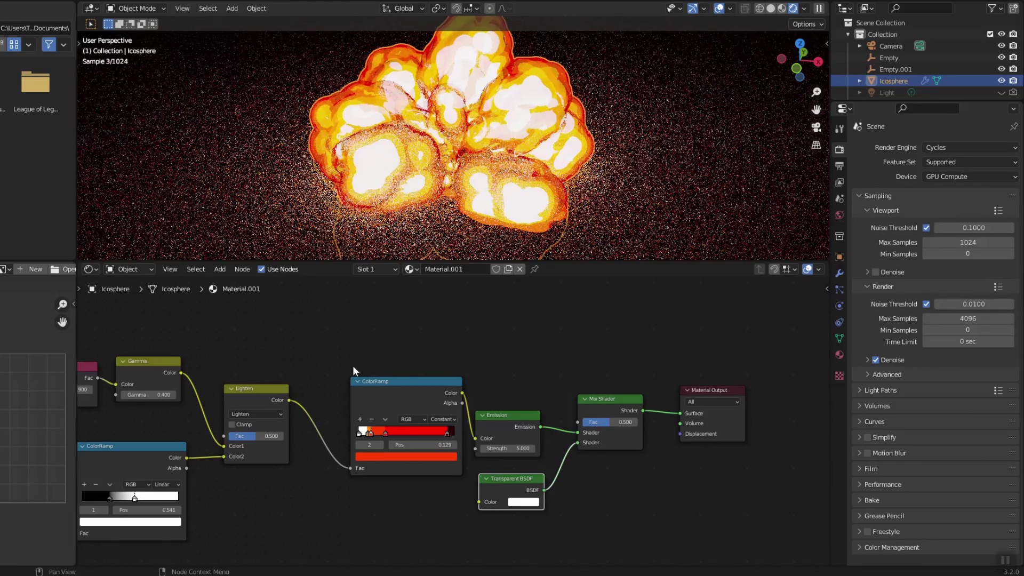
Add a Noise Texture node and position it above the ColorRamp.
{"action": "left_click", "coordinate": [224, 268]}
{"action": "left_click", "coordinate": [241, 283]}
{"action": "type", "text": "nois"}
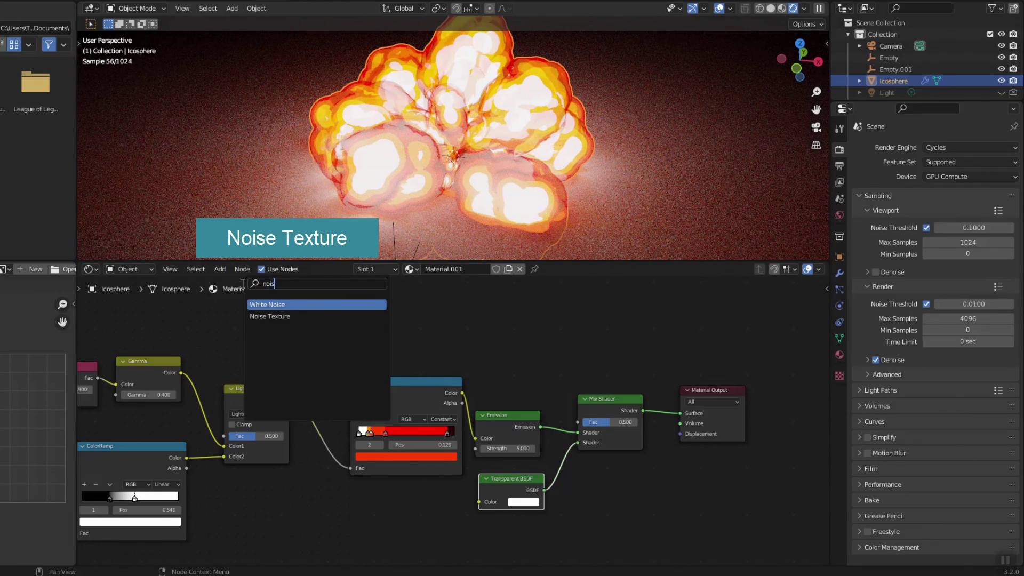
{"action": "key", "text": "Down"}
{"action": "key", "text": "Return"}
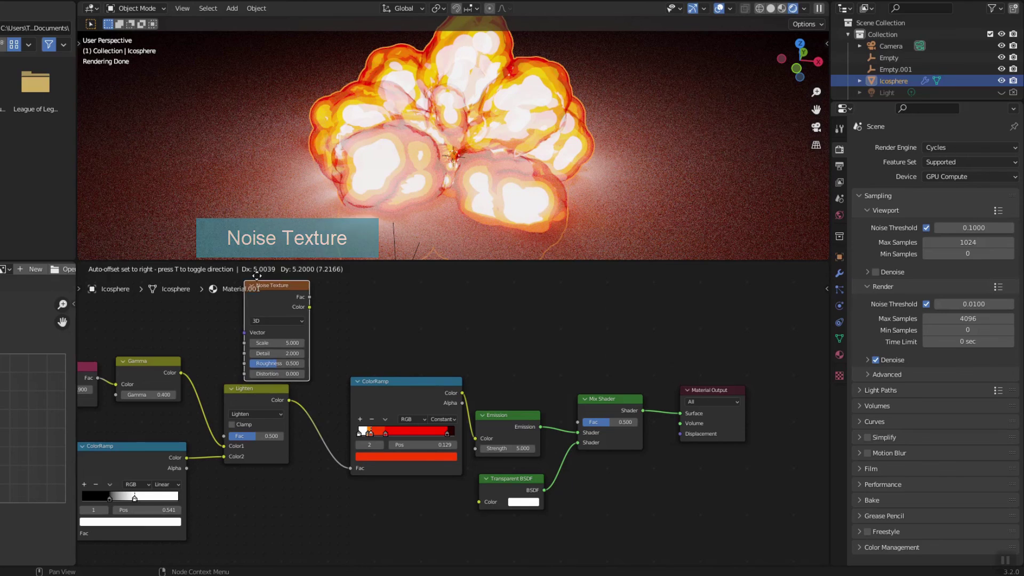
{"action": "left_click", "coordinate": [348, 285]}
{"action": "middle_click_drag", "start_coordinate": [466, 356], "coordinate": [442, 399]}
{"action": "left_click_drag", "start_coordinate": [350, 323], "coordinate": [359, 310]}
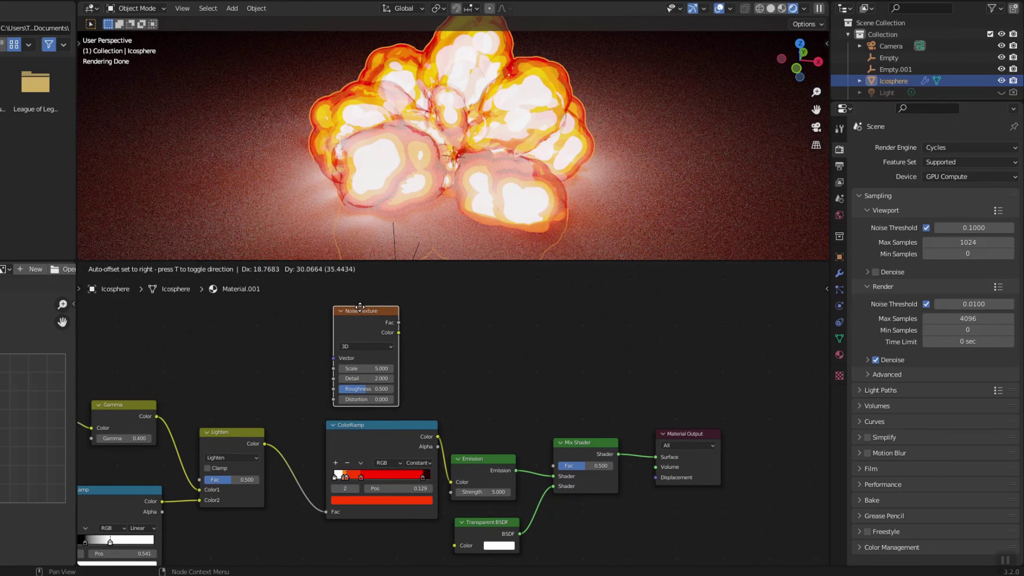
Add a second ColorRamp fed by the Noise Texture's Fac output.
{"action": "left_click", "coordinate": [223, 270]}
{"action": "left_click", "coordinate": [244, 286]}
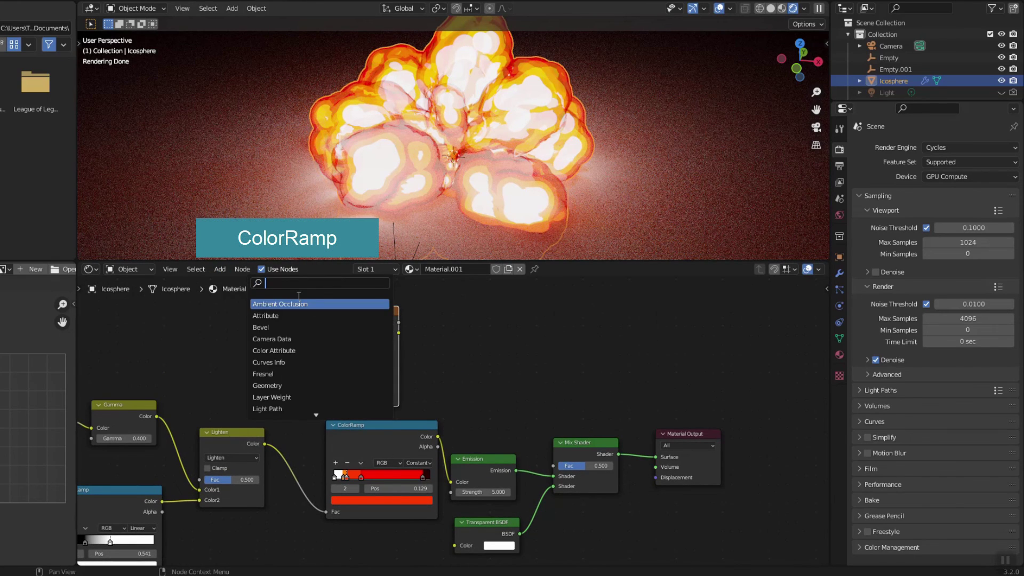
{"action": "key", "text": "Return"}
{"action": "left_click", "coordinate": [470, 314]}
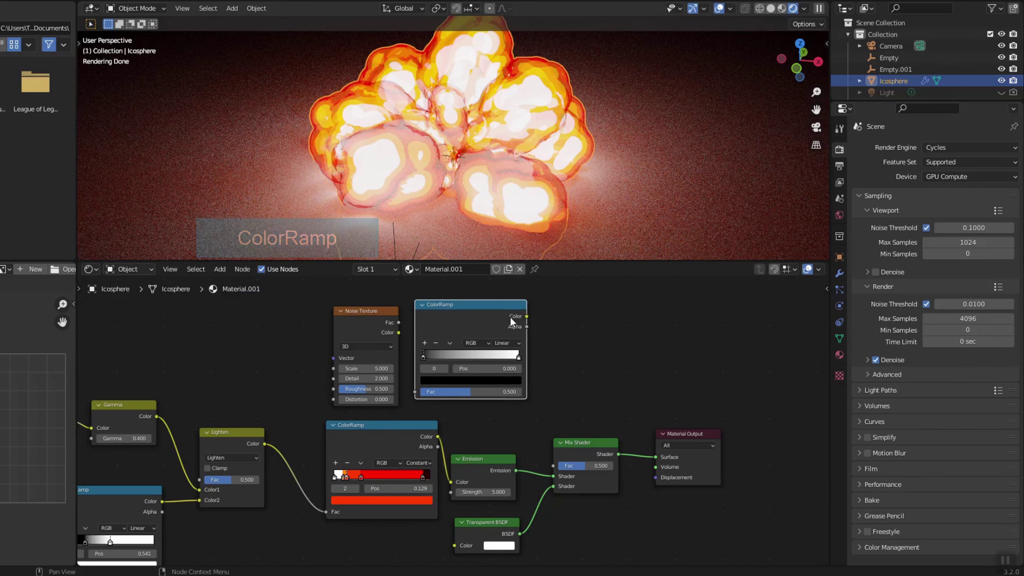
{"action": "left_click_drag", "start_coordinate": [378, 314], "coordinate": [415, 392]}
{"action": "left_click_drag", "start_coordinate": [527, 316], "coordinate": [553, 465]}
Set the noise ramp to Constant interpolation and move its white stop toward the middle.
{"action": "left_click", "coordinate": [505, 343]}
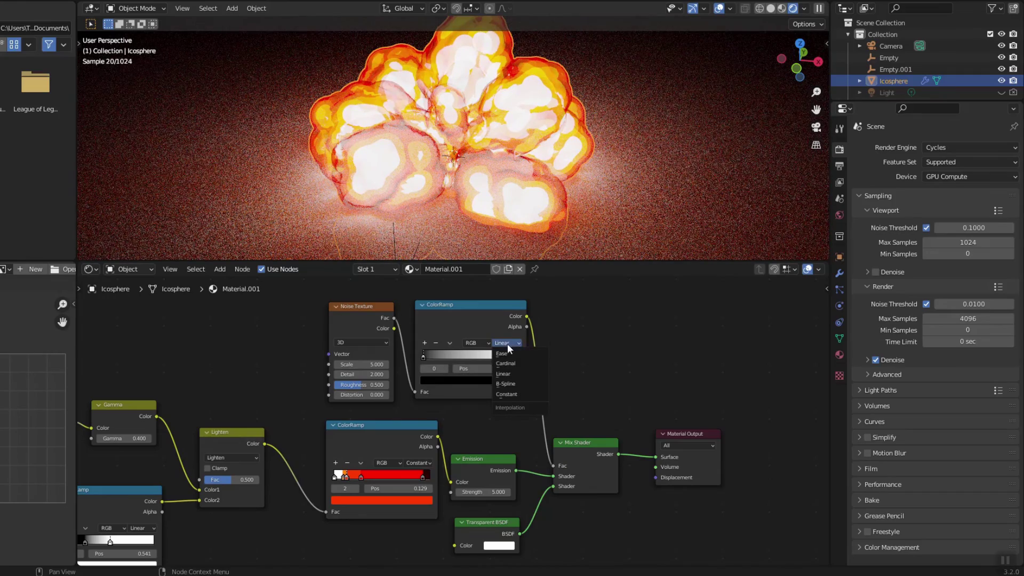
{"action": "left_click", "coordinate": [505, 393]}
{"action": "left_click_drag", "start_coordinate": [518, 356], "coordinate": [463, 371]}
Set the noise Scale to 1 and Detail to 15, then tune the ramp stop to 0.473.
{"action": "left_click", "coordinate": [372, 365]}
{"action": "type", "text": "1"}
{"action": "key", "text": "Return"}
{"action": "left_click_drag", "start_coordinate": [360, 375], "coordinate": [522, 167]}
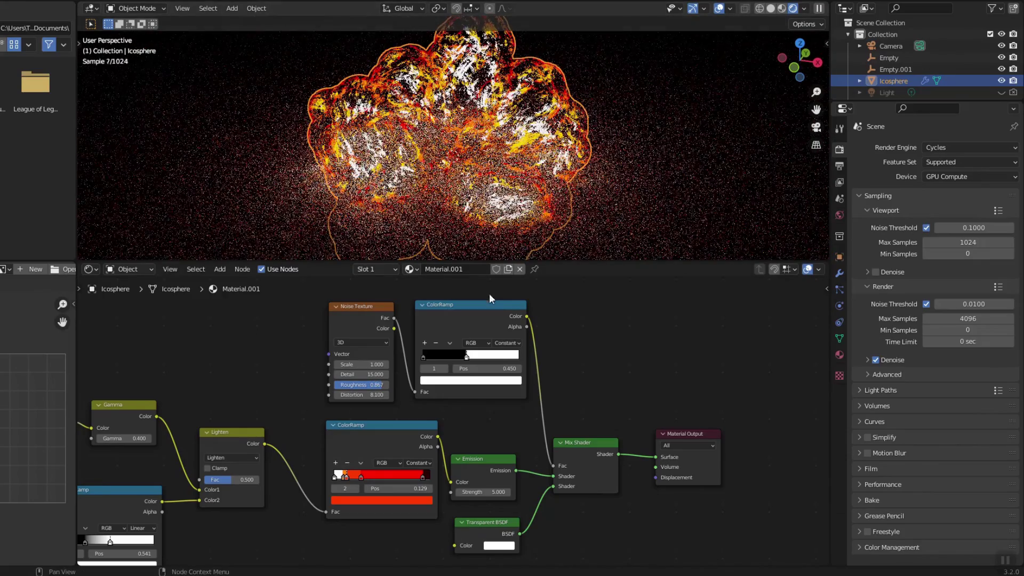
{"action": "left_click_drag", "start_coordinate": [468, 357], "coordinate": [469, 383]}
Label the noise ColorRamp node 'Dissolution'.
{"action": "key", "text": "n"}
{"action": "left_click", "coordinate": [466, 303]}
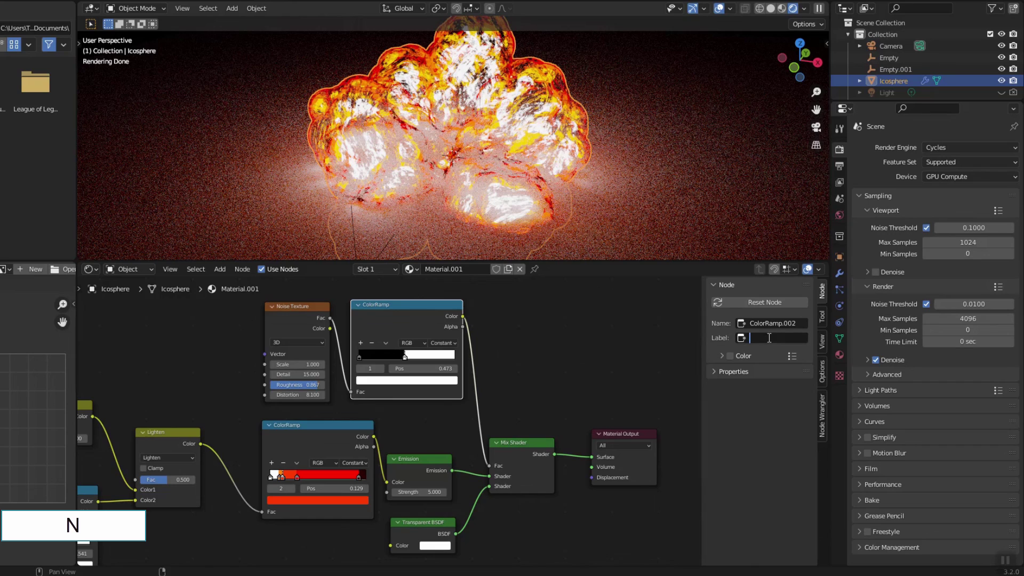
{"action": "type", "text": "Dissolutio"}
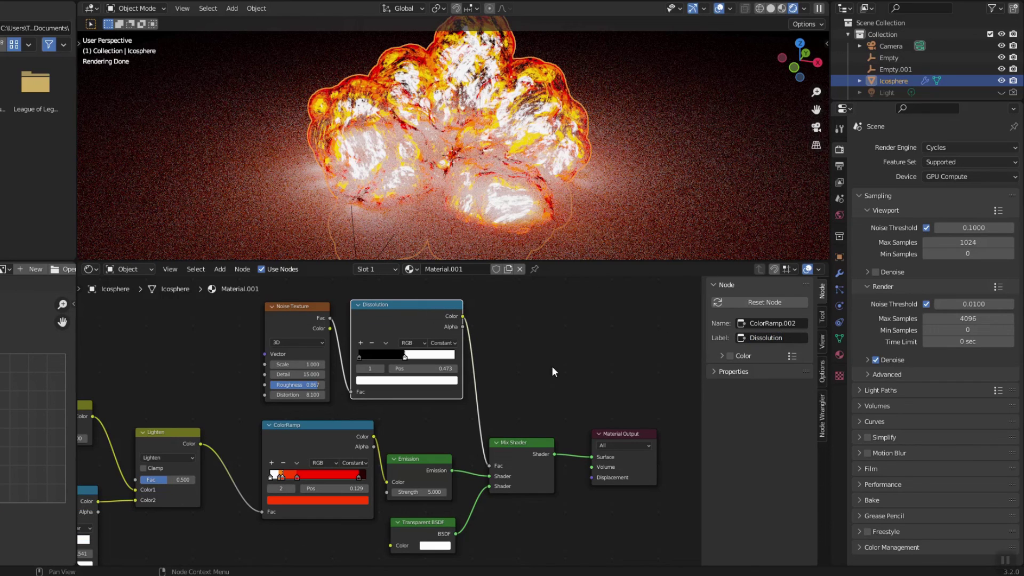
{"action": "type", "text": "n"}
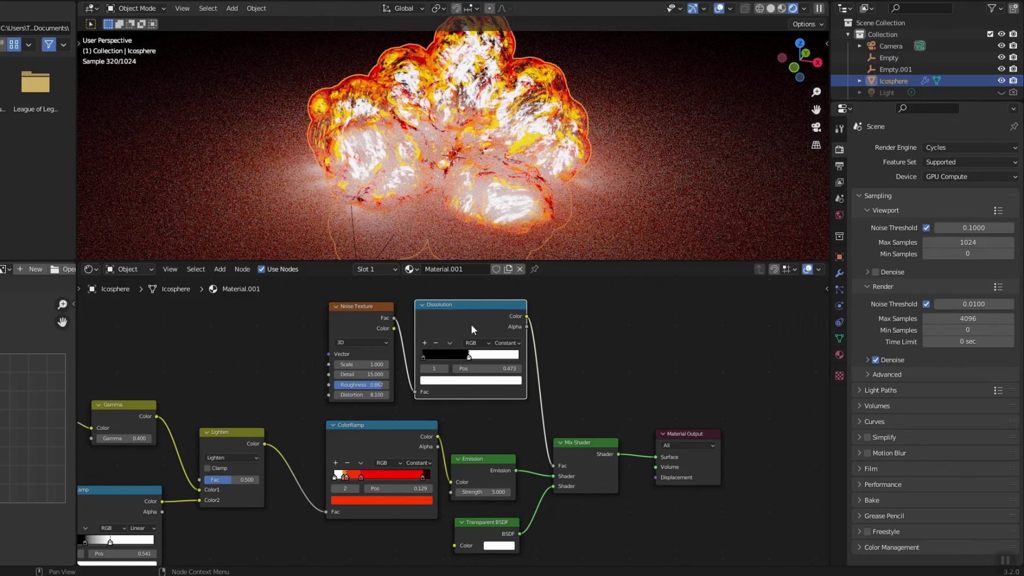
Move the Dissolution stop to about 0.793 in the Material settings, then go to Layout.
{"action": "left_click", "coordinate": [839, 354]}
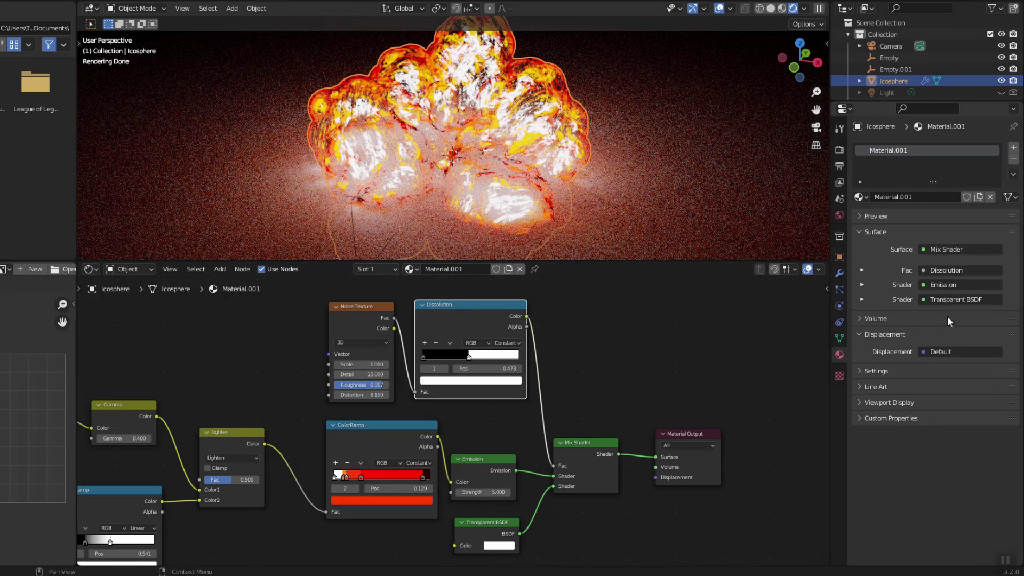
{"action": "left_click", "coordinate": [861, 270]}
{"action": "left_click_drag", "start_coordinate": [931, 305], "coordinate": [982, 307]}
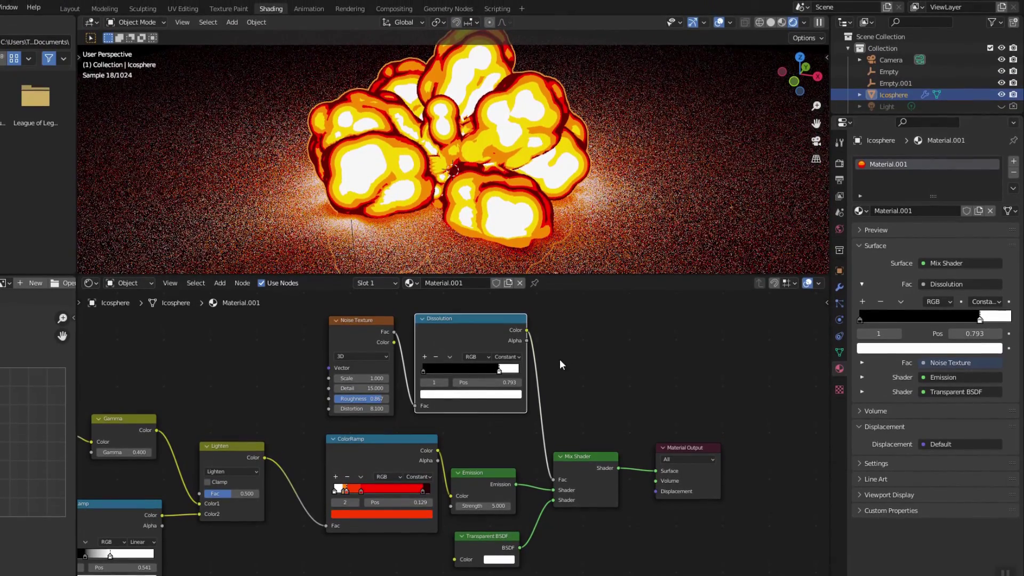
{"action": "left_click", "coordinate": [69, 9]}
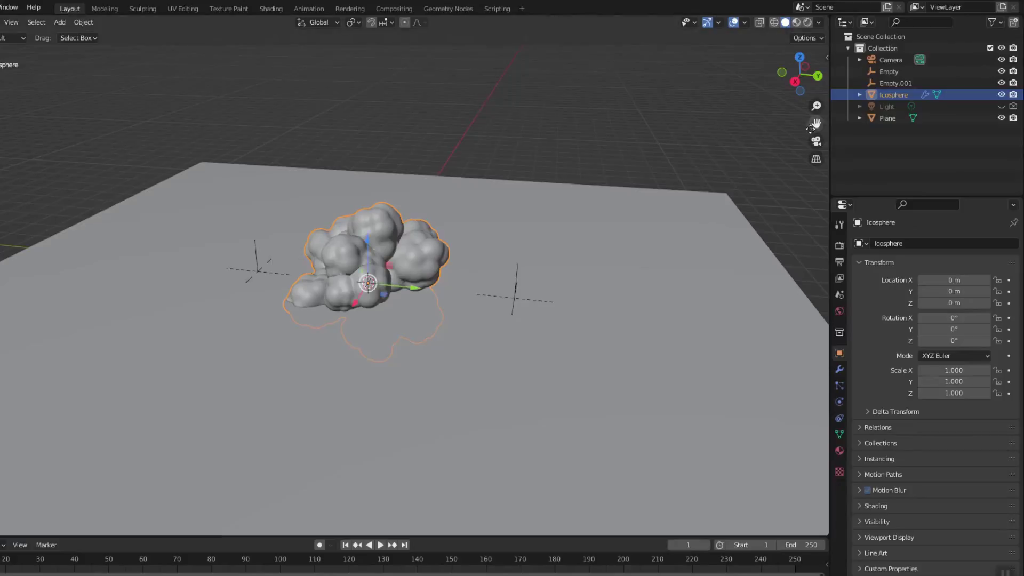
Show the explosion in Rendered shading, set the end frame to 150, and reveal the Transform sidebar.
{"action": "left_click", "coordinate": [807, 22]}
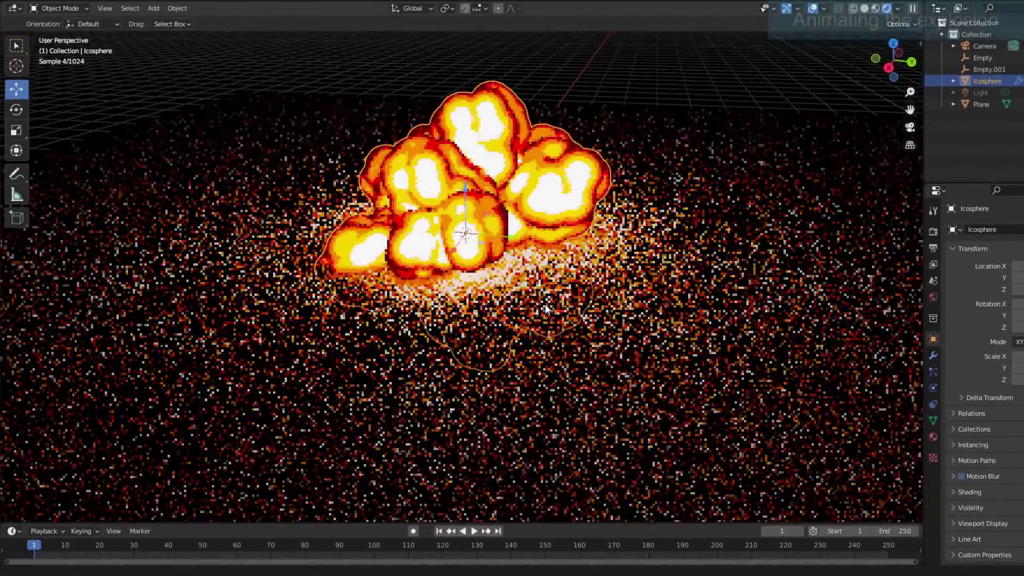
{"action": "middle_click_drag", "start_coordinate": [545, 305], "coordinate": [639, 307]}
{"action": "scroll", "coordinate": [536, 333], "scroll_direction": "up", "scroll_amount": 2}
{"action": "middle_click_drag", "start_coordinate": [584, 280], "coordinate": [571, 377], "text": "shift"}
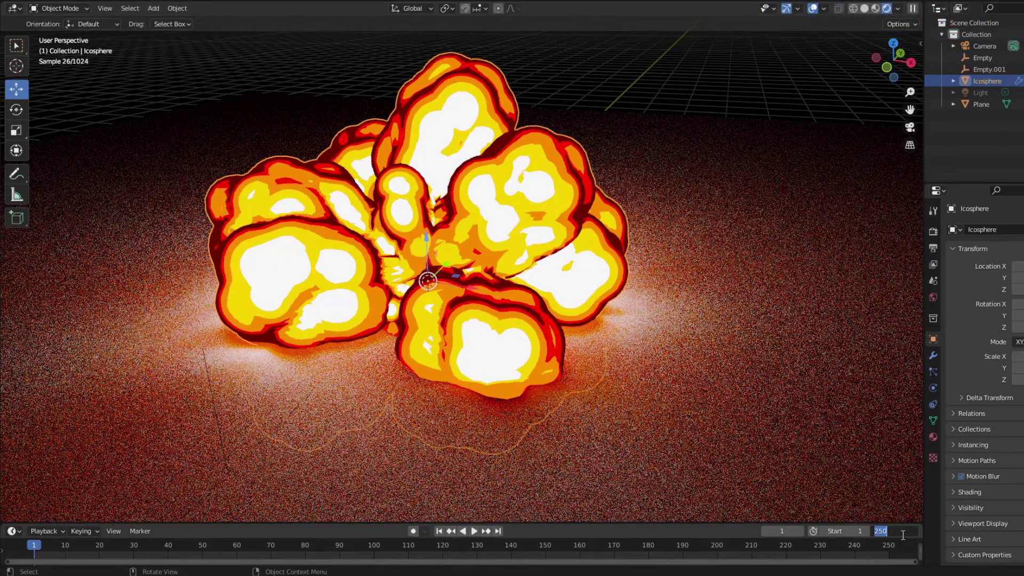
{"action": "key", "text": "Return"}
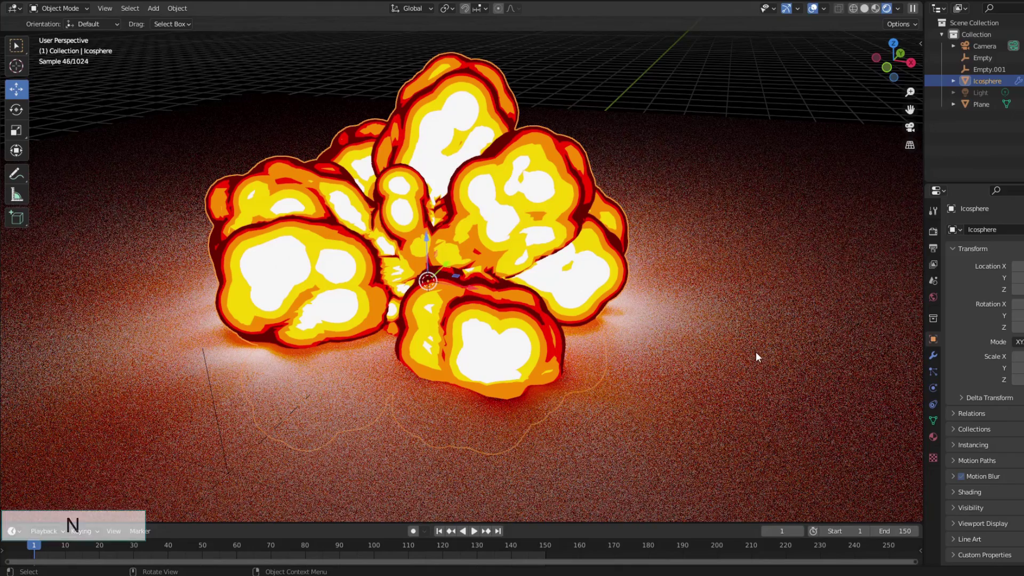
{"action": "key", "text": "n"}
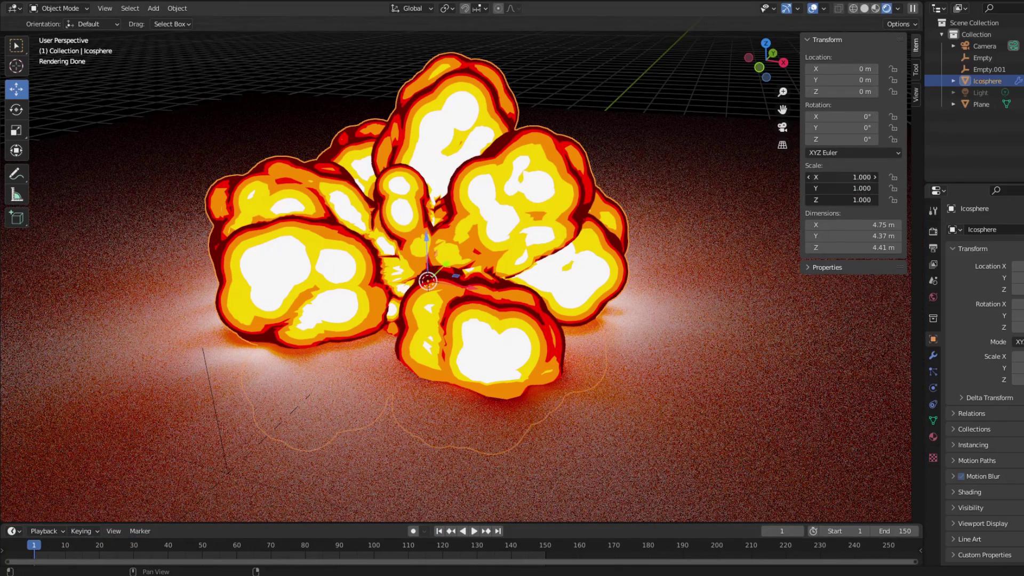
Keyframe the explosion's scale at 0 on frame 1 and 2 on frame 150.
{"action": "type", "text": "0"}
{"action": "key", "text": "Return"}
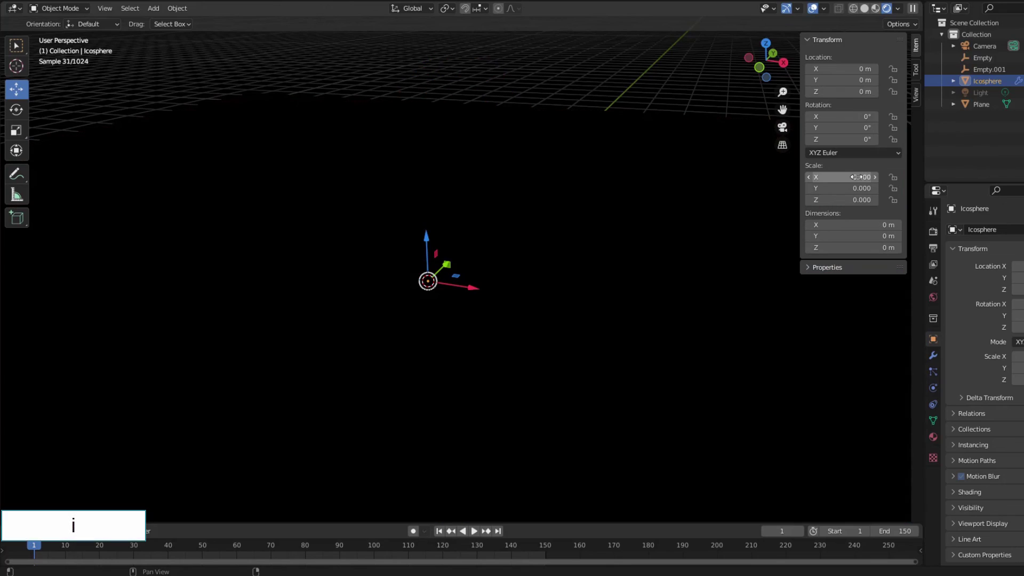
{"action": "key", "text": "i"}
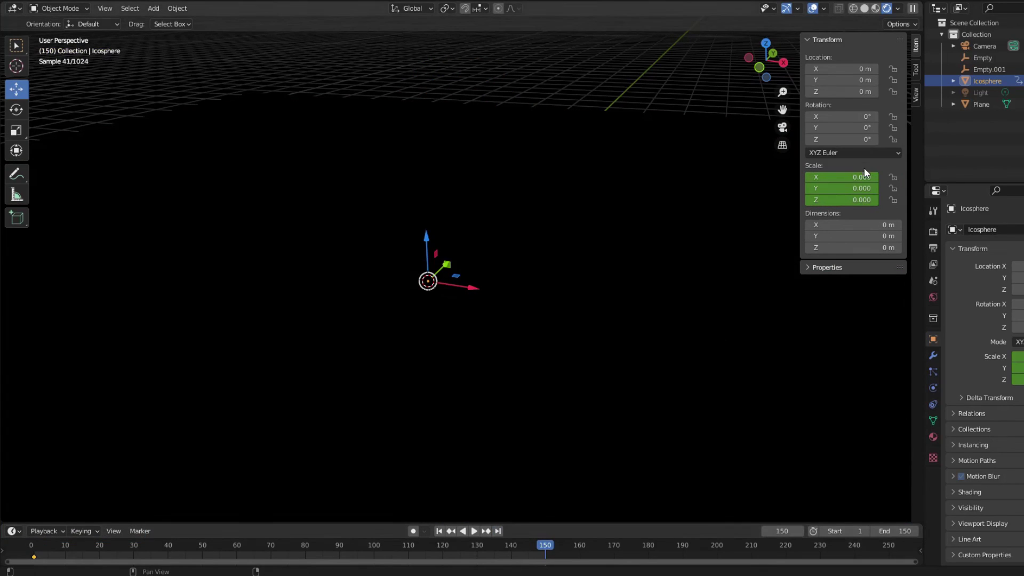
{"action": "left_click_drag", "start_coordinate": [865, 176], "coordinate": [864, 200]}
{"action": "key", "text": "Return"}
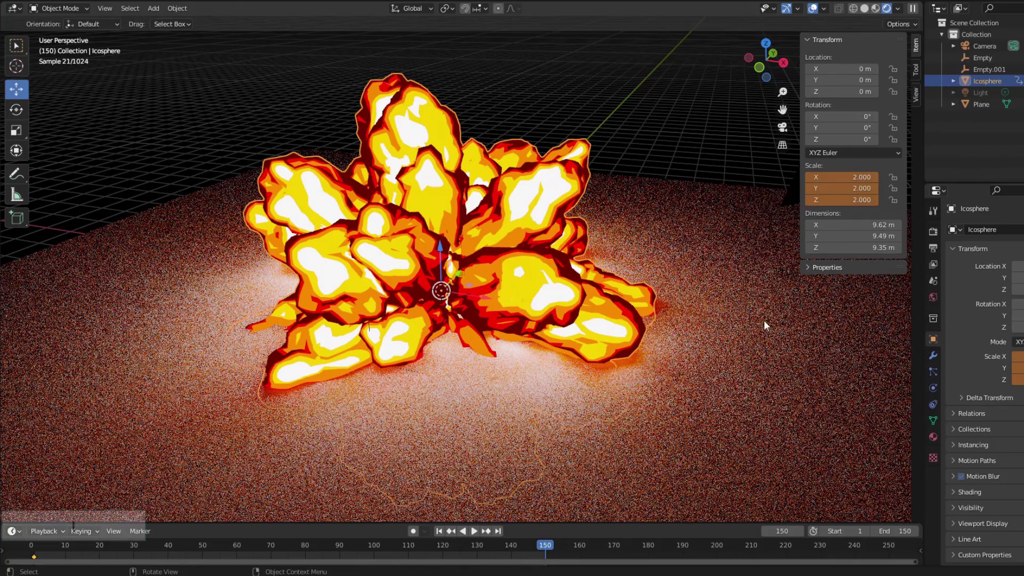
{"action": "key", "text": "i"}
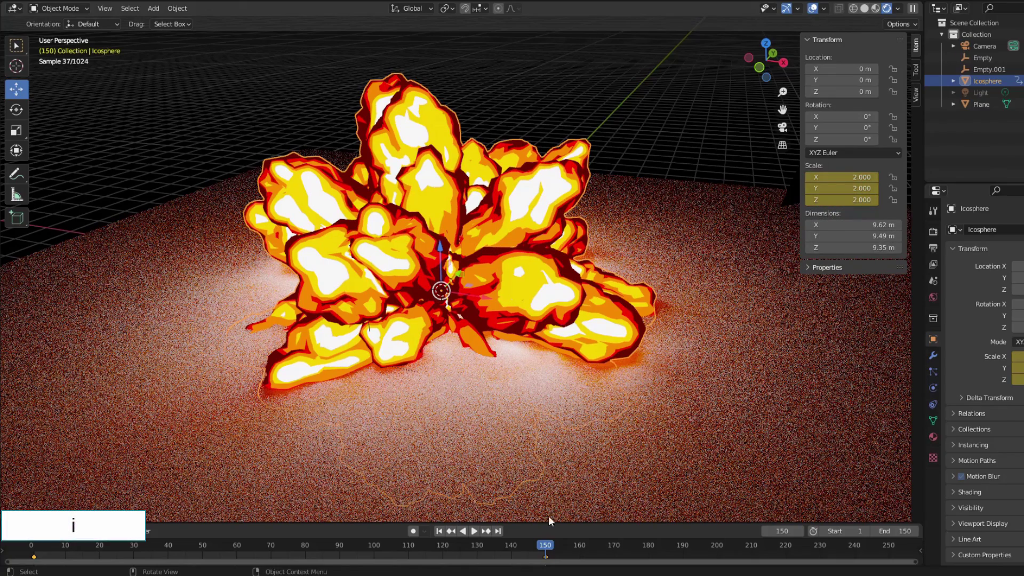
Make the scale keyframes Linear and scrub to frame 110 to check the growth.
{"action": "right_click", "coordinate": [547, 547]}
{"action": "mouse_move", "coordinate": [544, 483]}
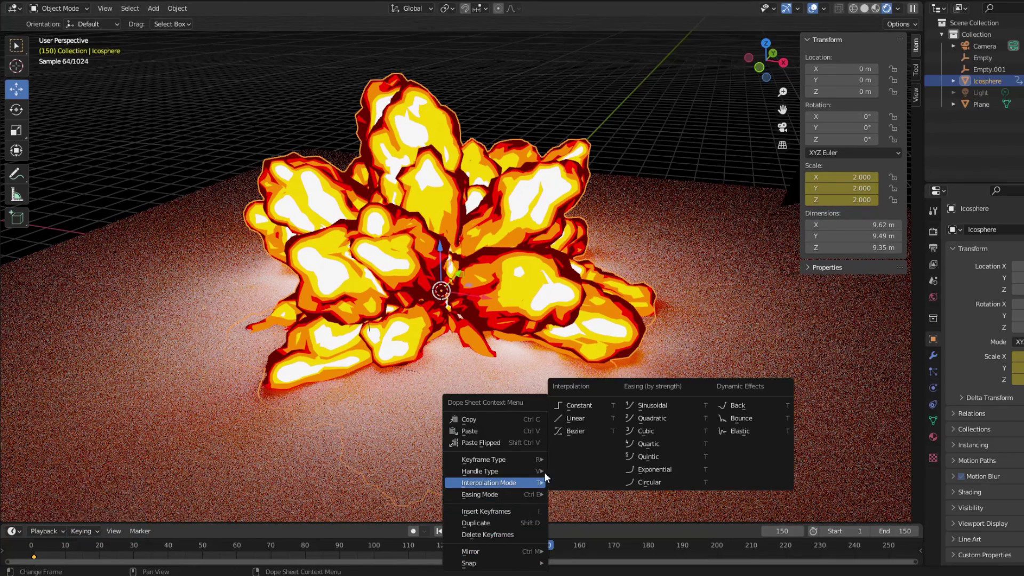
{"action": "left_click", "coordinate": [565, 420]}
{"action": "left_click_drag", "start_coordinate": [548, 547], "coordinate": [409, 549]}
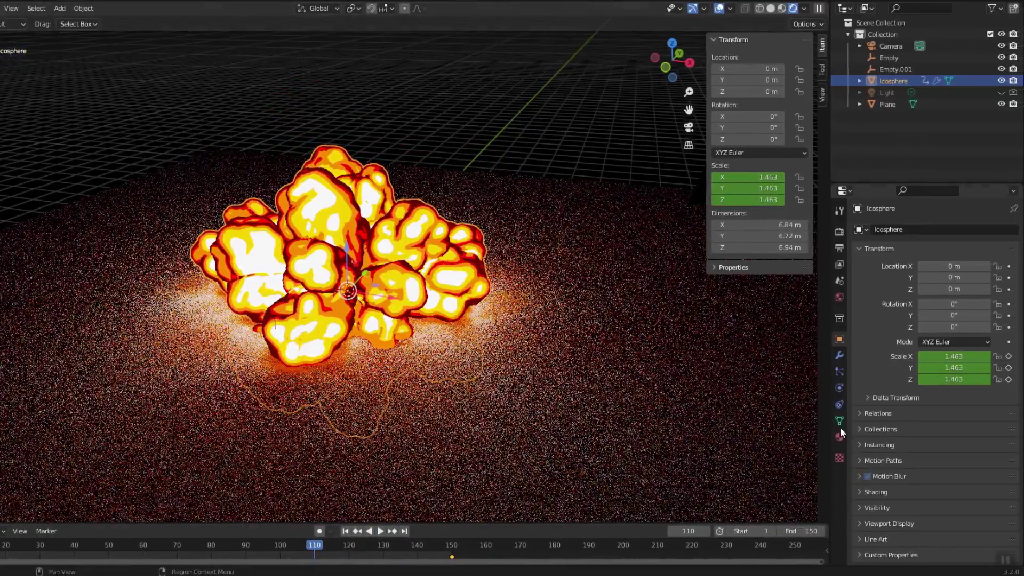
Keyframe the Dissolution ramp position at 0.653 on frame 110.
{"action": "left_click", "coordinate": [840, 436]}
{"action": "scroll", "coordinate": [901, 379], "scroll_direction": "down", "scroll_amount": 1}
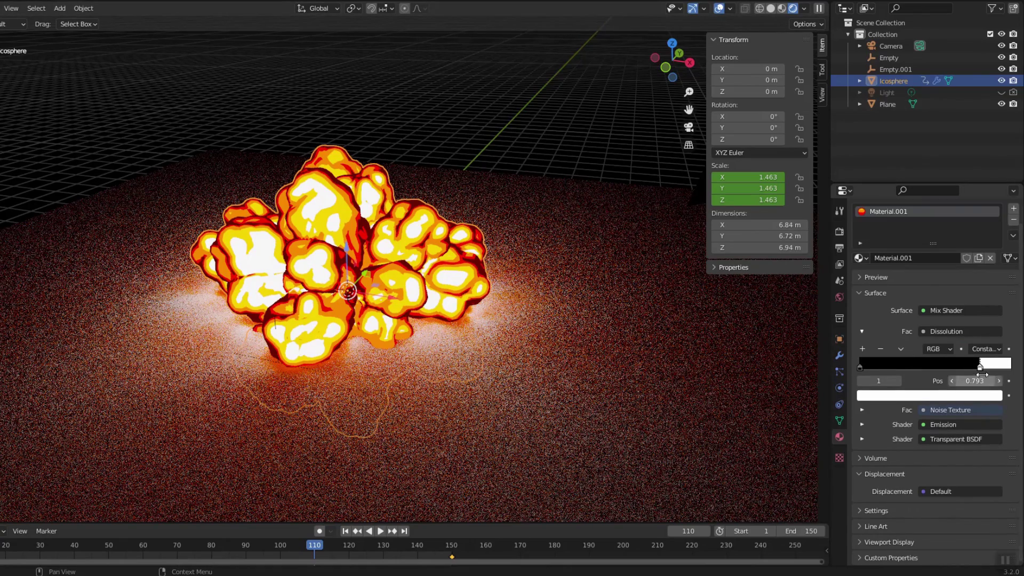
{"action": "left_click_drag", "start_coordinate": [980, 367], "coordinate": [959, 367]}
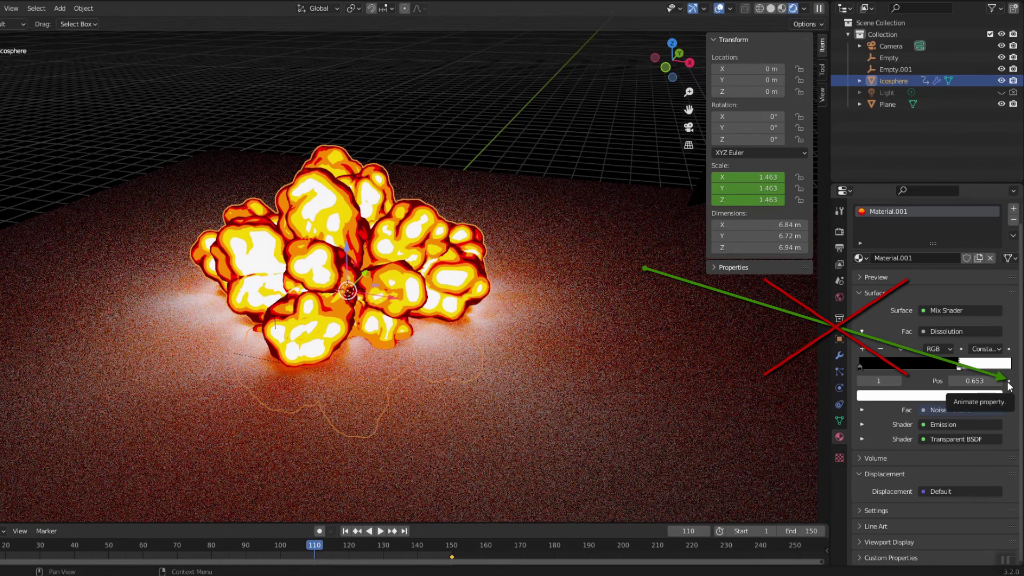
{"action": "right_click", "coordinate": [970, 382]}
{"action": "left_click", "coordinate": [902, 384]}
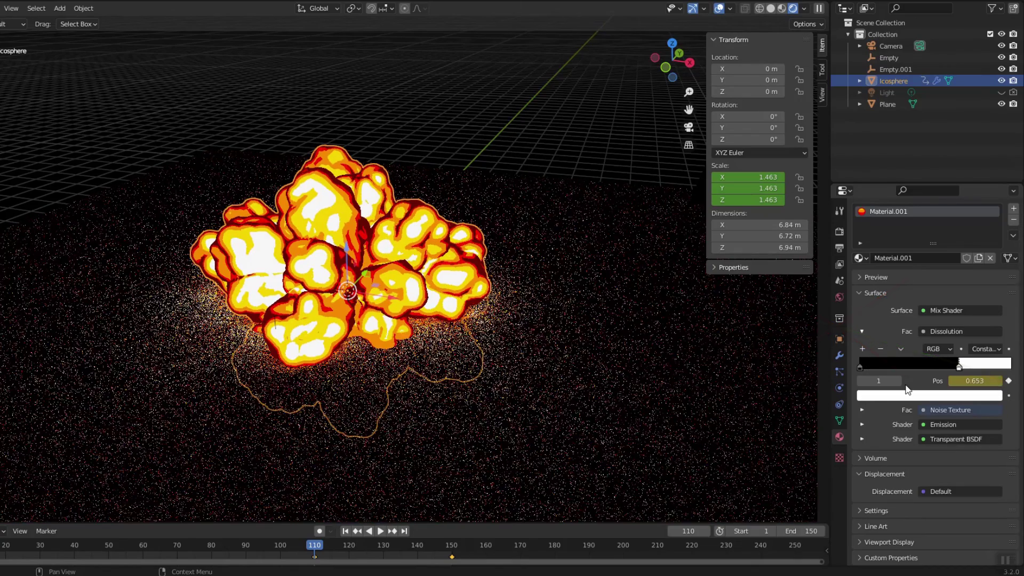
Keyframe the ramp position at 0.388 on frame 145.
{"action": "key", "text": "space"}
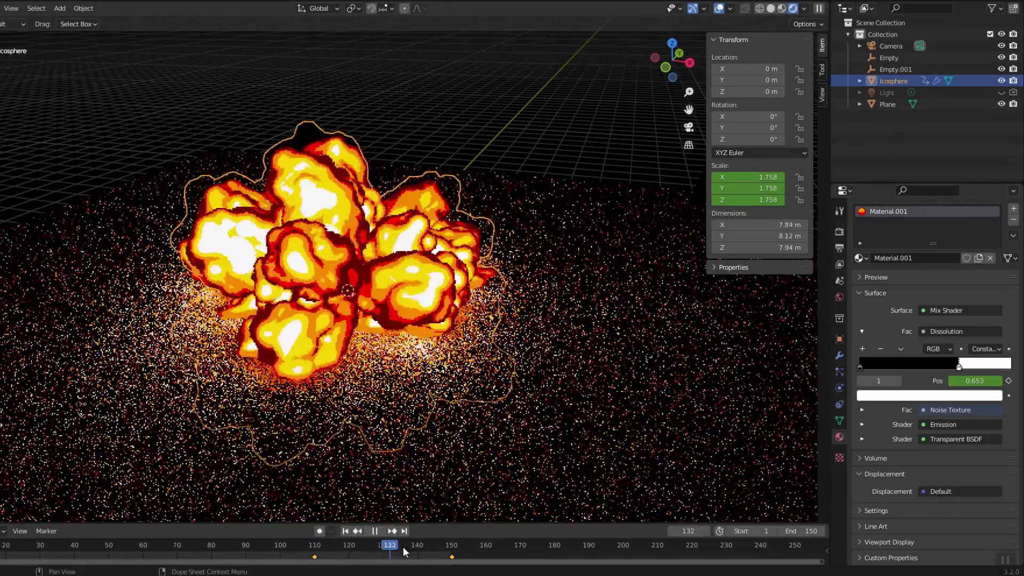
{"action": "key", "text": "space"}
{"action": "left_click_drag", "start_coordinate": [963, 373], "coordinate": [919, 373]}
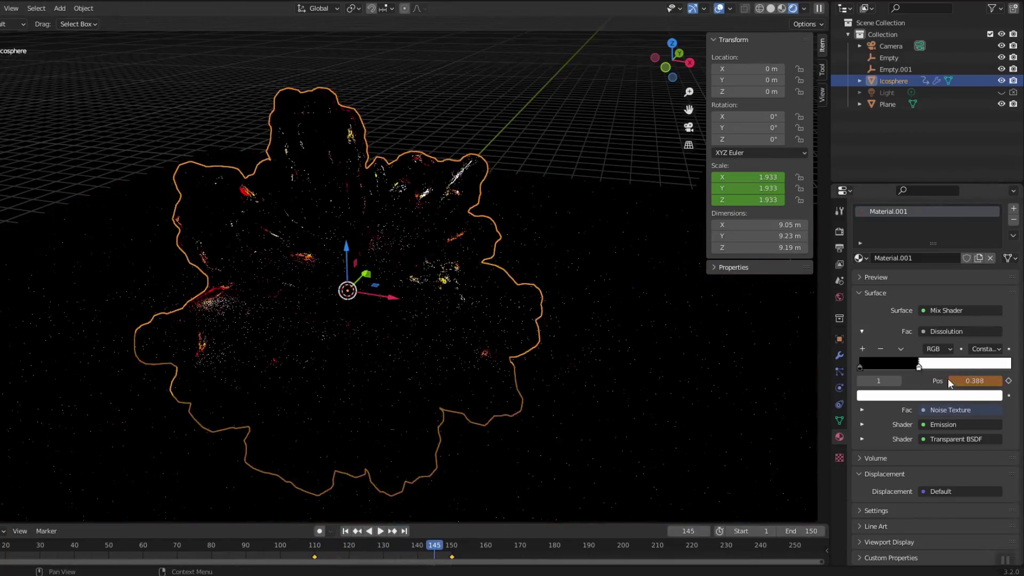
{"action": "right_click", "coordinate": [968, 381]}
{"action": "left_click", "coordinate": [916, 382]}
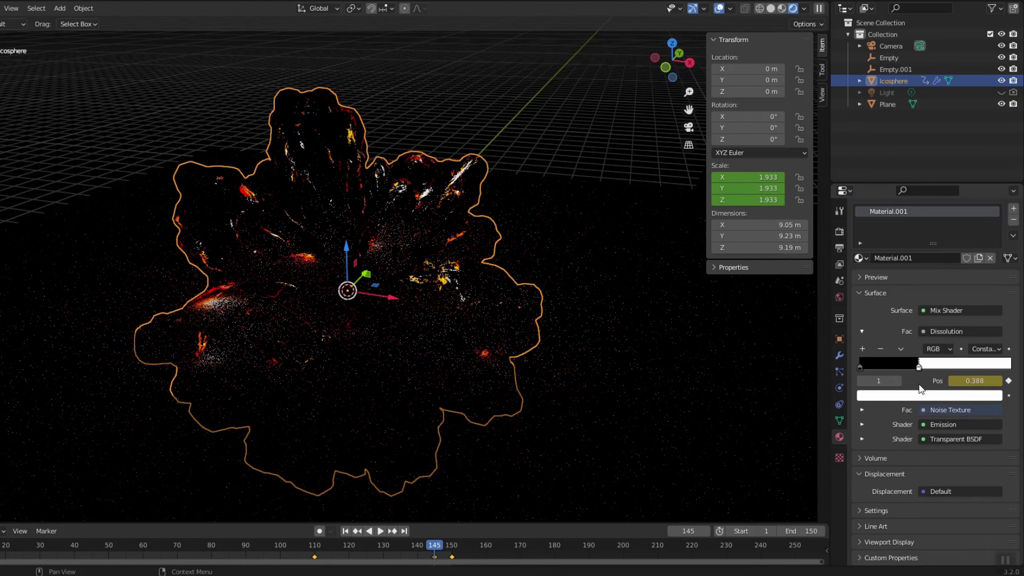
Keyframe the ramp position at 0.094 on frame 150 and return to the first frame.
{"action": "left_click", "coordinate": [404, 531]}
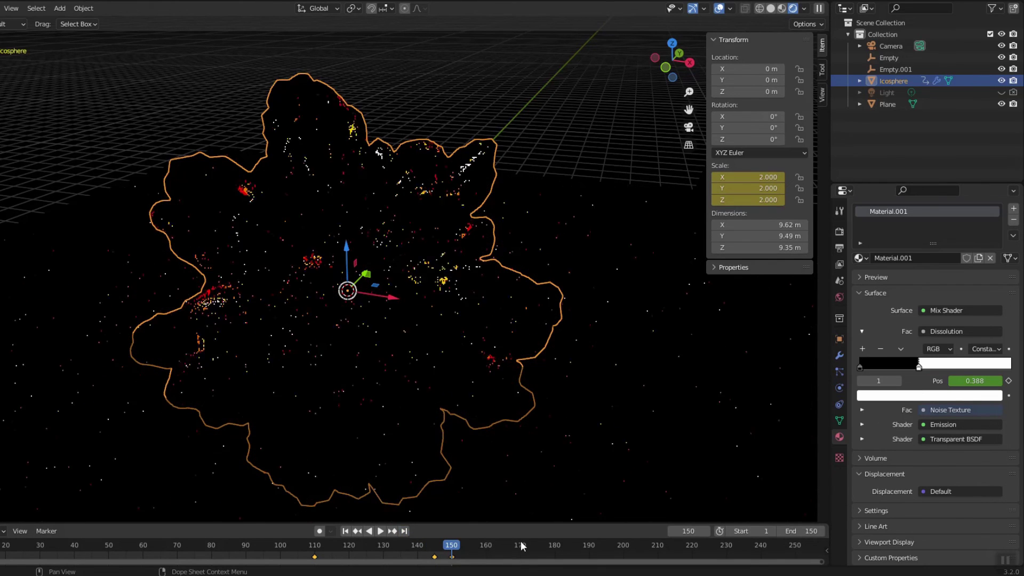
{"action": "left_click_drag", "start_coordinate": [919, 367], "coordinate": [873, 373]}
{"action": "right_click", "coordinate": [967, 381]}
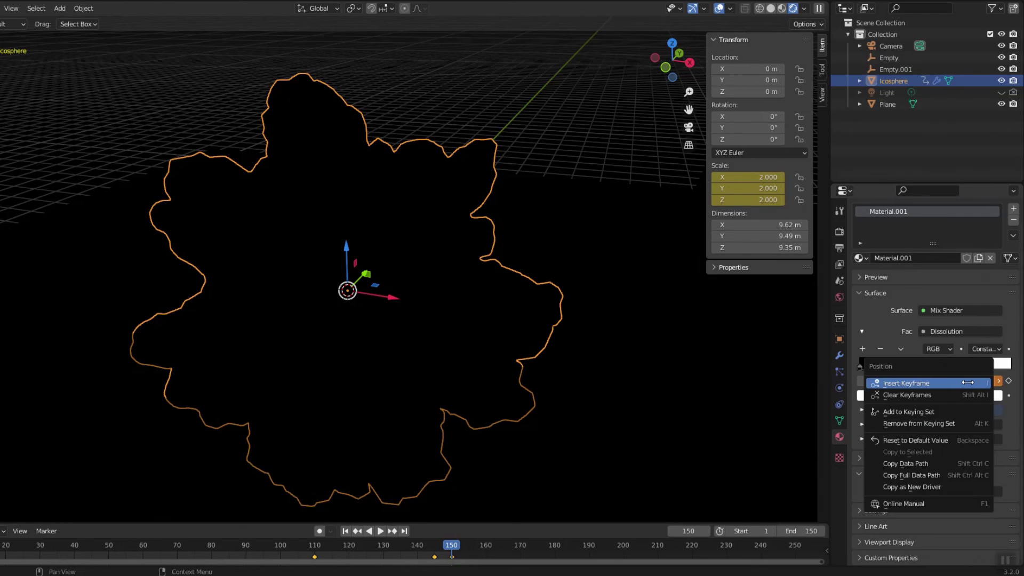
{"action": "left_click", "coordinate": [924, 384]}
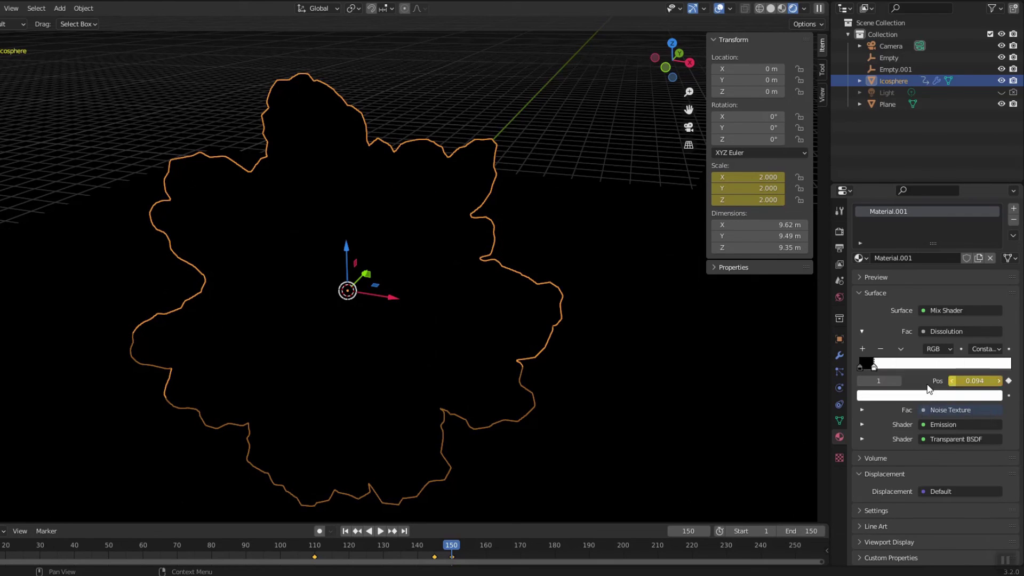
{"action": "left_click", "coordinate": [346, 531]}
{"action": "left_click", "coordinate": [539, 299]}
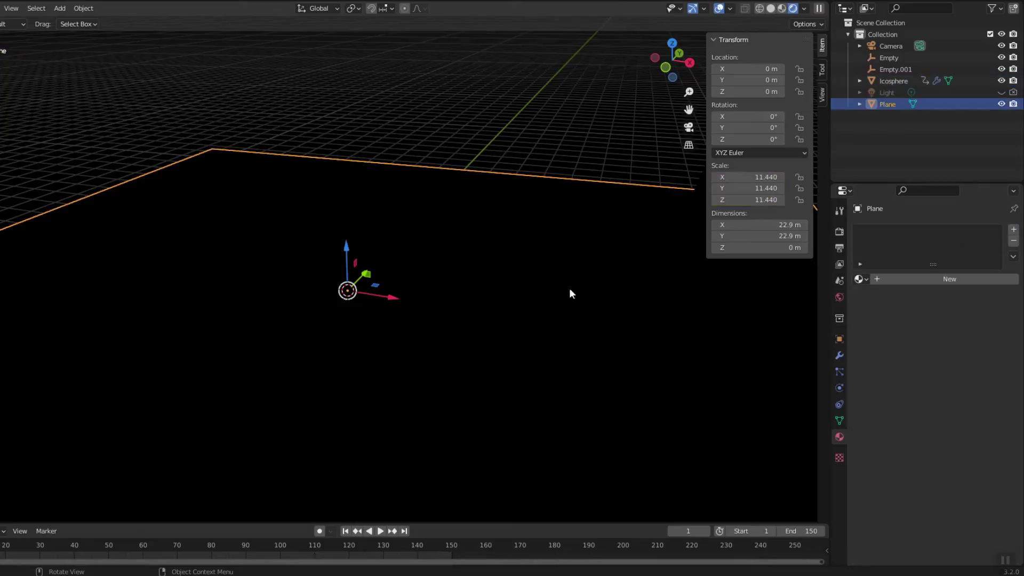
{"action": "key", "text": "space"}
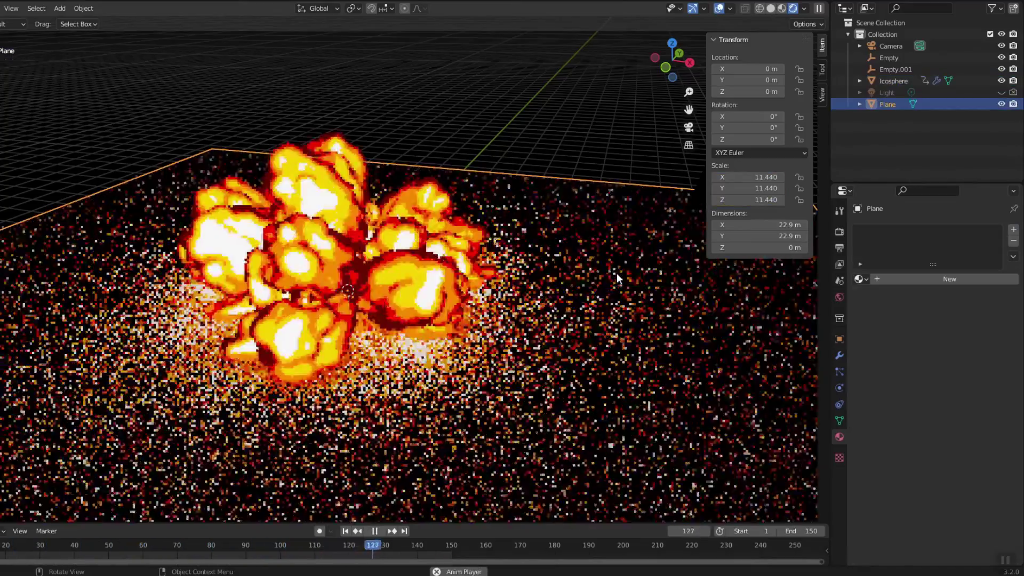
{"action": "key", "text": "space"}
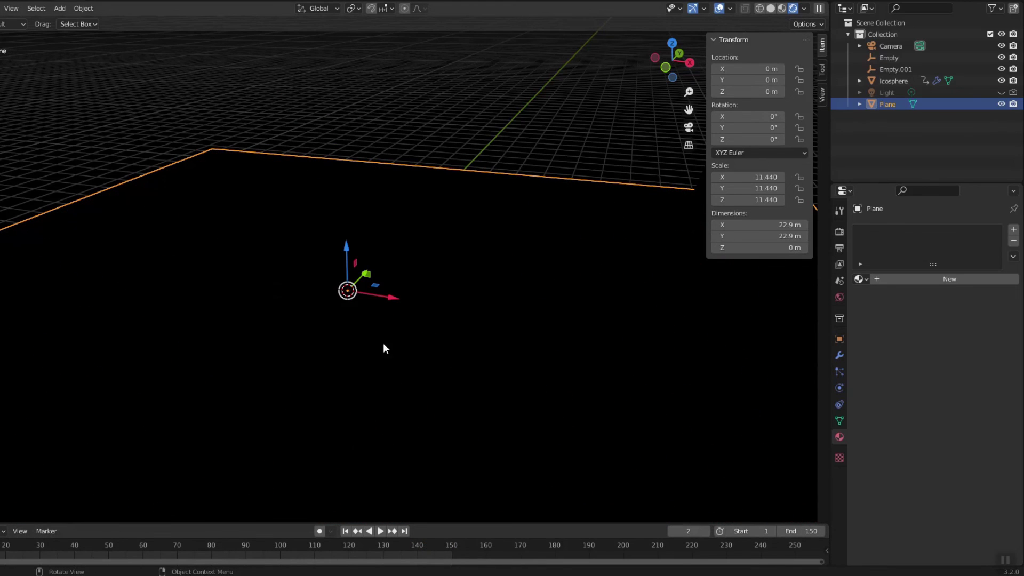
{"action": "left_click", "coordinate": [898, 81]}
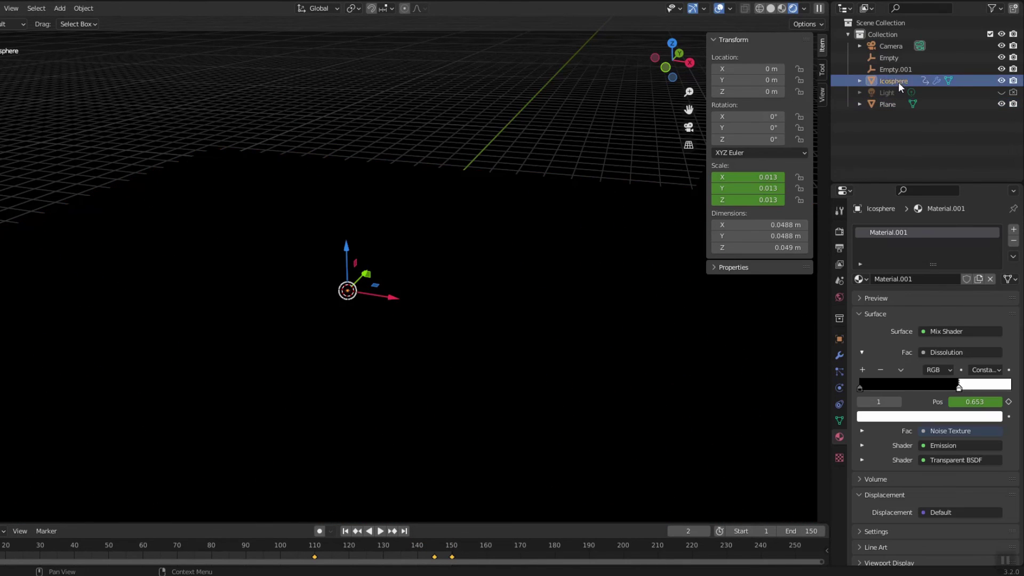
{"action": "left_click", "coordinate": [404, 531]}
{"action": "left_click_drag", "start_coordinate": [448, 552], "coordinate": [304, 558]}
Collapse both Displace modifiers and raise the existing Subdivision modifier's viewport level to 5.
{"action": "left_click", "coordinate": [839, 355]}
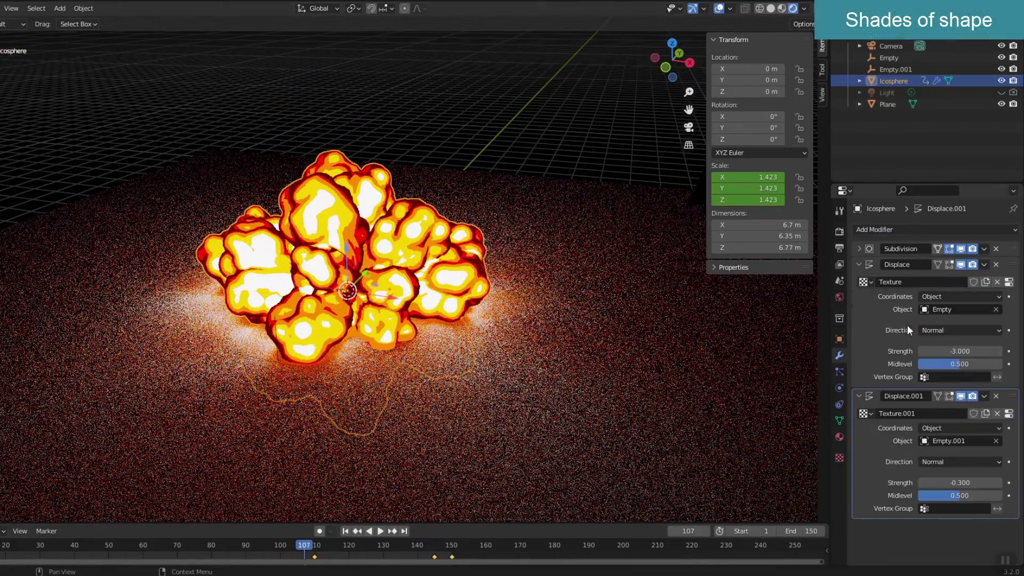
{"action": "left_click", "coordinate": [858, 264]}
{"action": "left_click", "coordinate": [856, 278]}
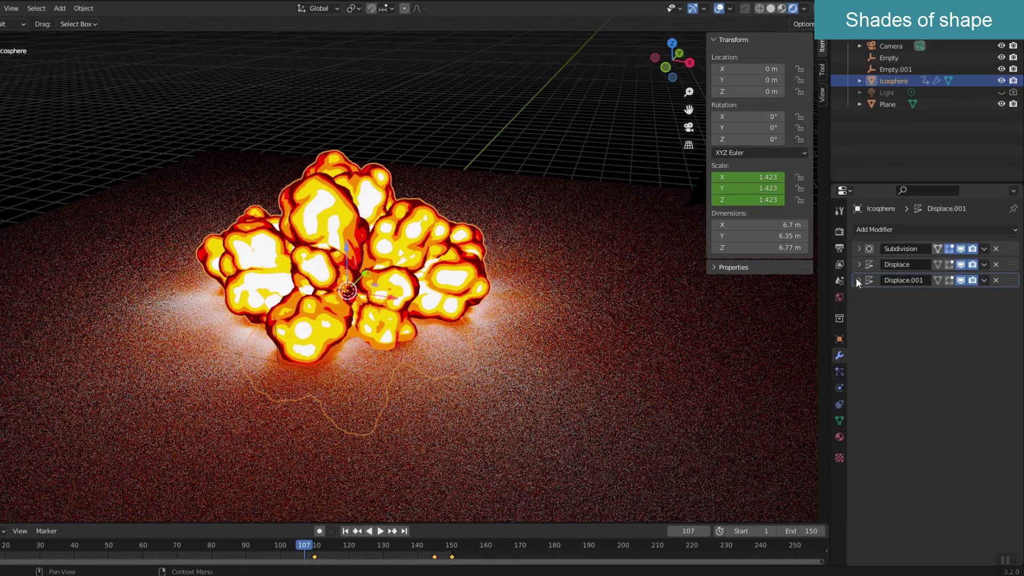
{"action": "left_click", "coordinate": [860, 249]}
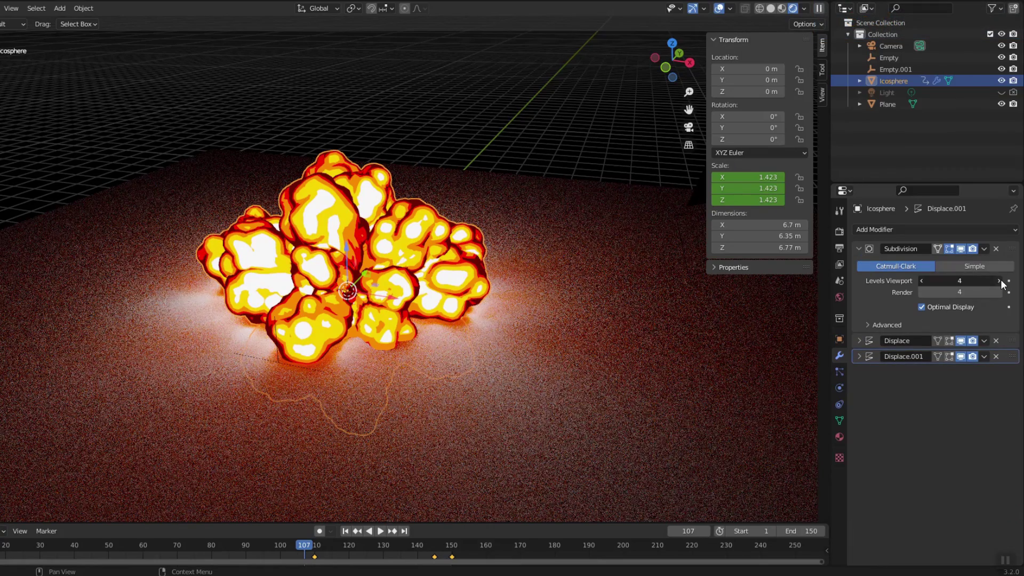
{"action": "left_click", "coordinate": [999, 281]}
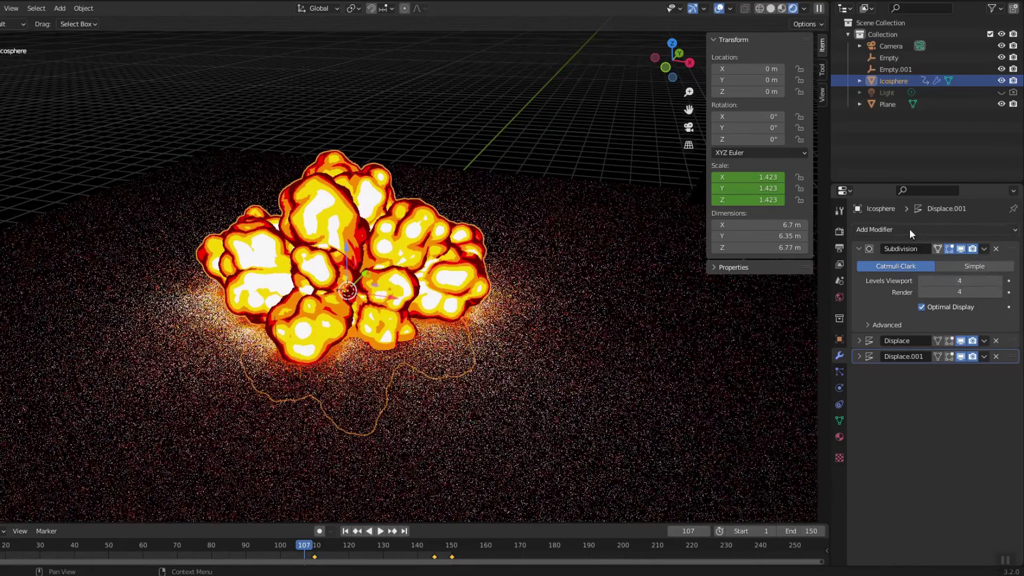
Add a Subdivision.001 modifier with render level 1, view frame 119, and collapse it.
{"action": "left_click", "coordinate": [910, 229]}
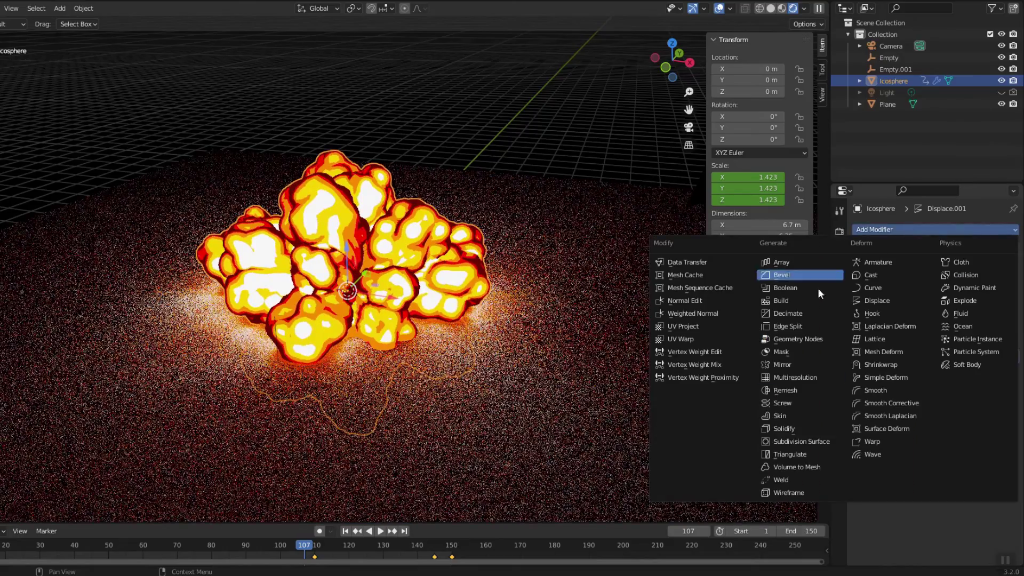
{"action": "left_click", "coordinate": [785, 440]}
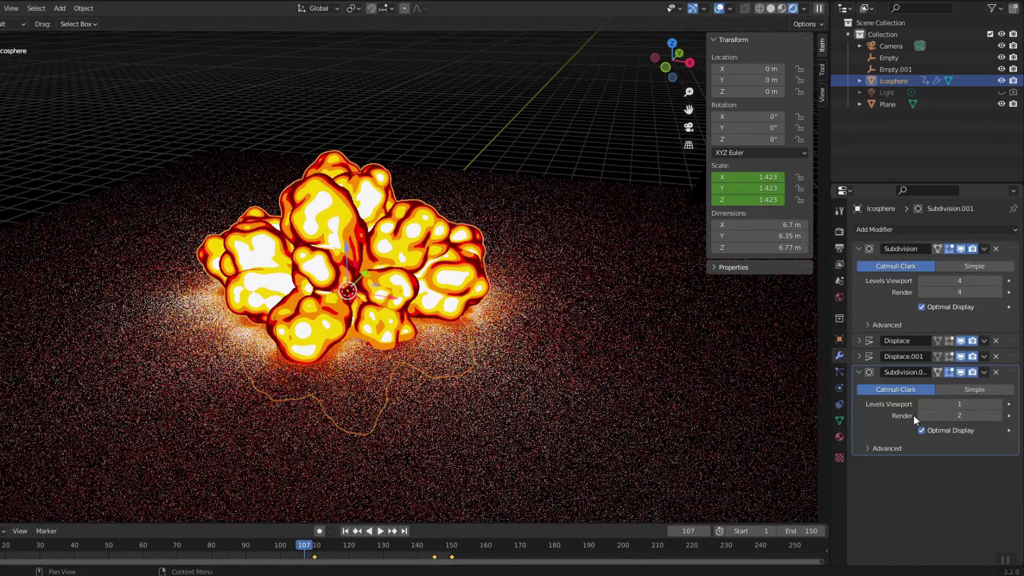
{"action": "left_click", "coordinate": [921, 415]}
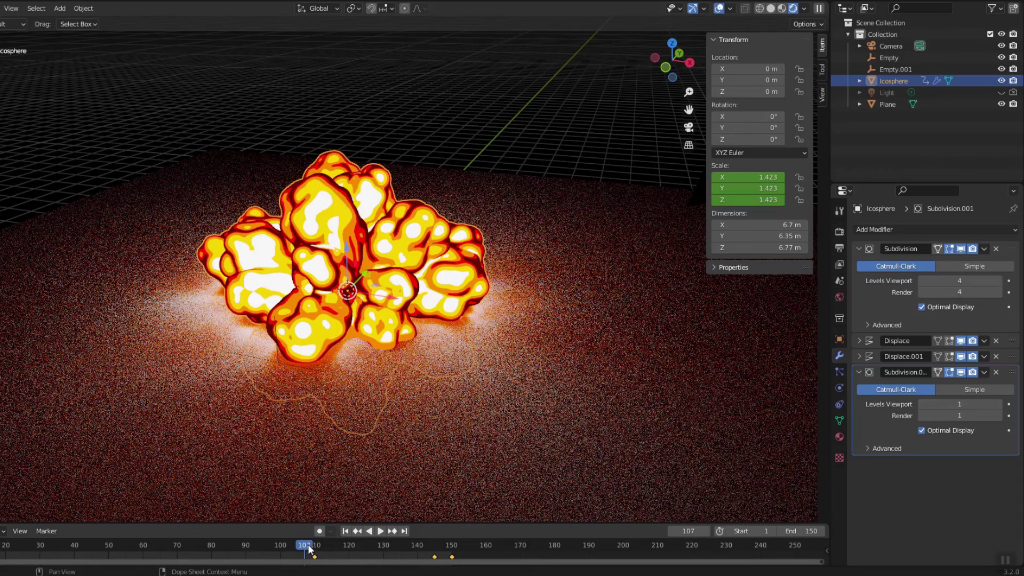
{"action": "left_click", "coordinate": [345, 553]}
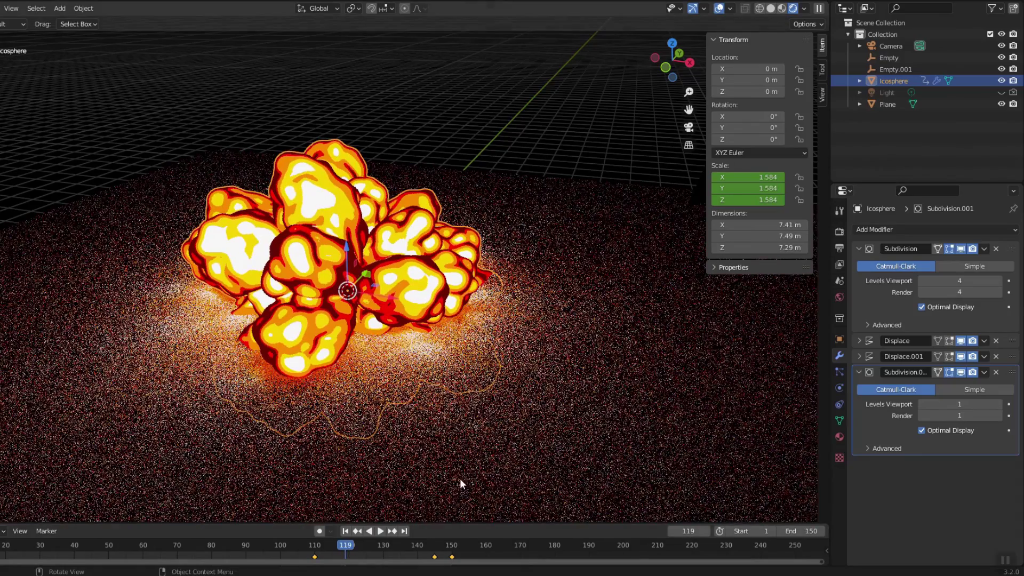
{"action": "left_click", "coordinate": [856, 373]}
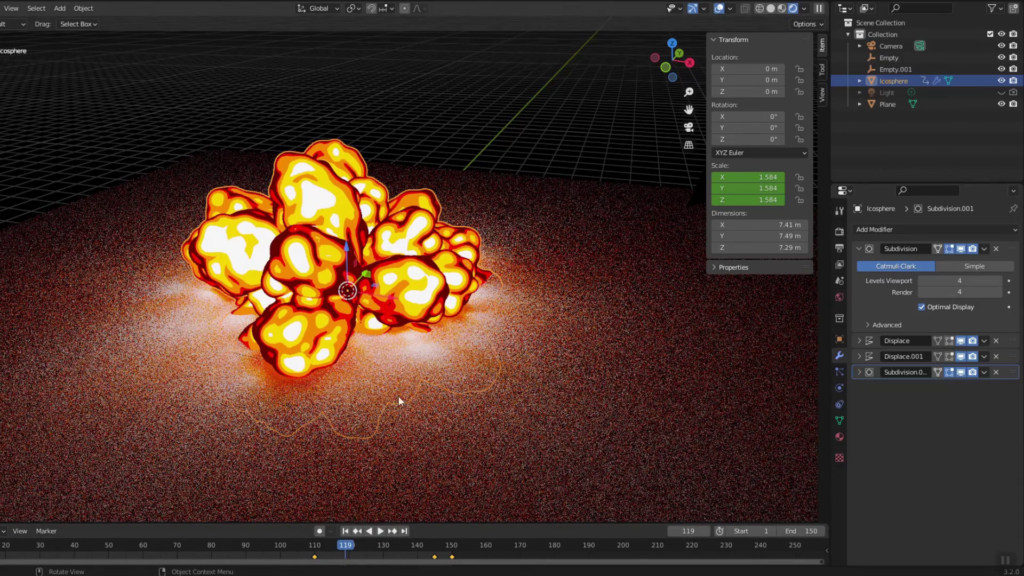